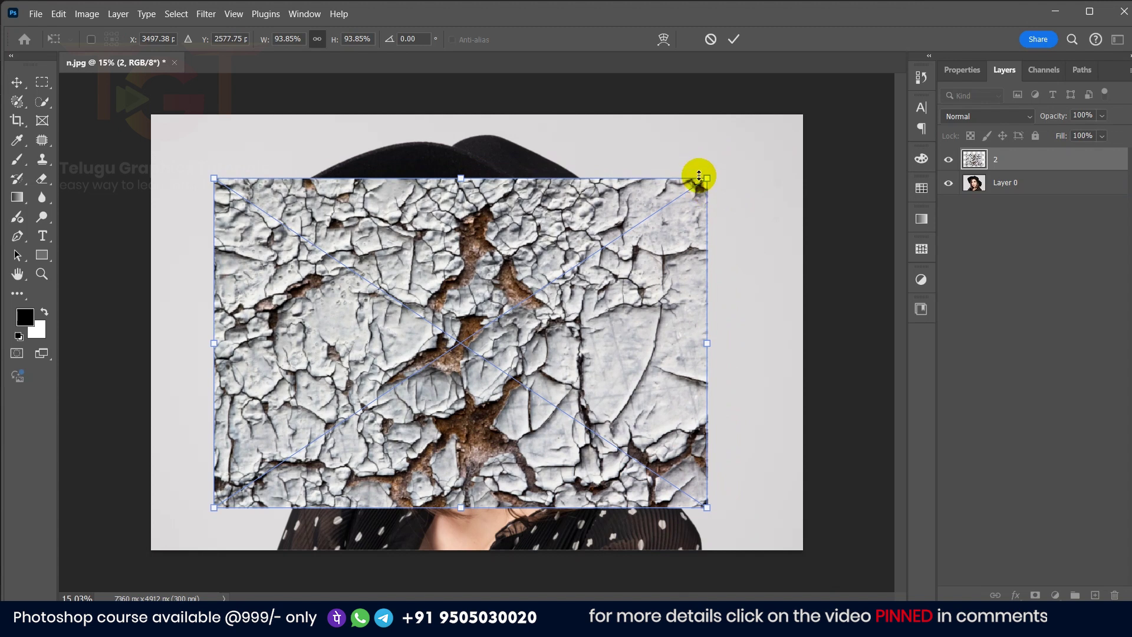
# Scale the cracked texture to about 90%, rotate it to about -24.8° over the woman's face, and apply the transform
pyautogui.moveTo(708, 178); pyautogui.dragTo(621, 51)
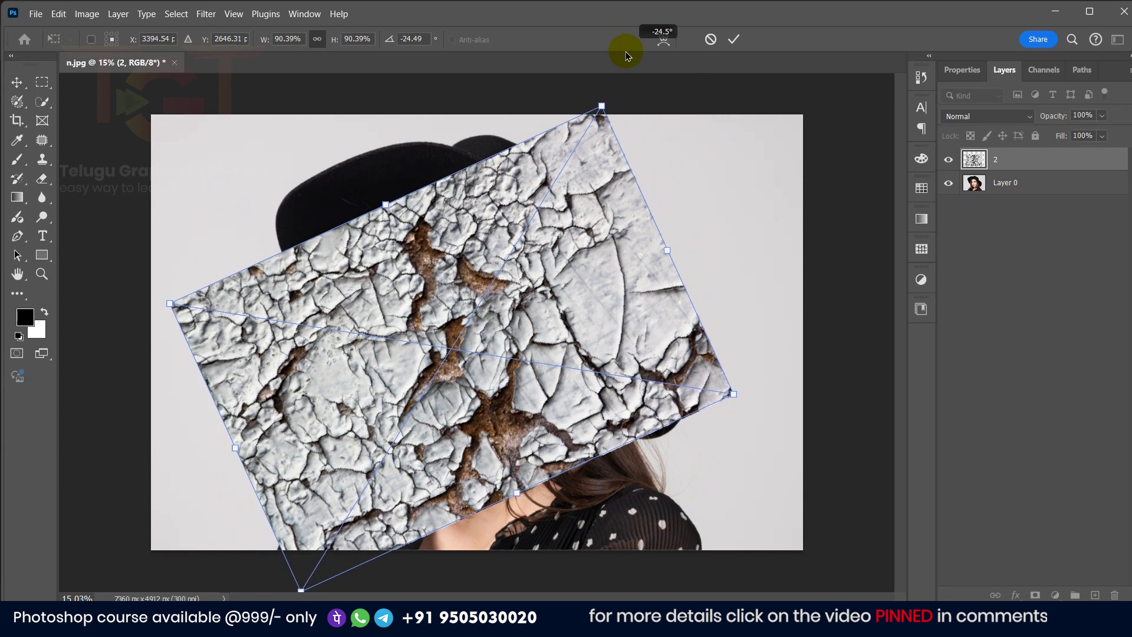
pyautogui.moveTo(583, 224)
pyautogui.mouseDown()
pyautogui.moveTo(578, 211)
pyautogui.moveTo(587, 232)
pyautogui.mouseUp()
pyautogui.click(731, 41)
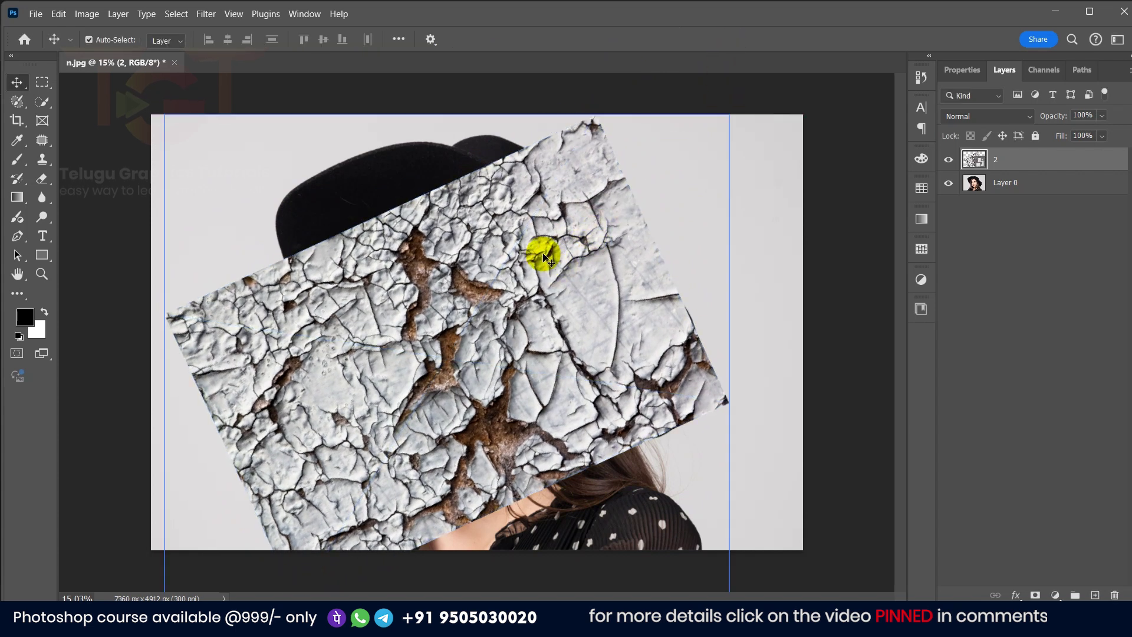
pyautogui.click(757, 251)
pyautogui.click(532, 269)
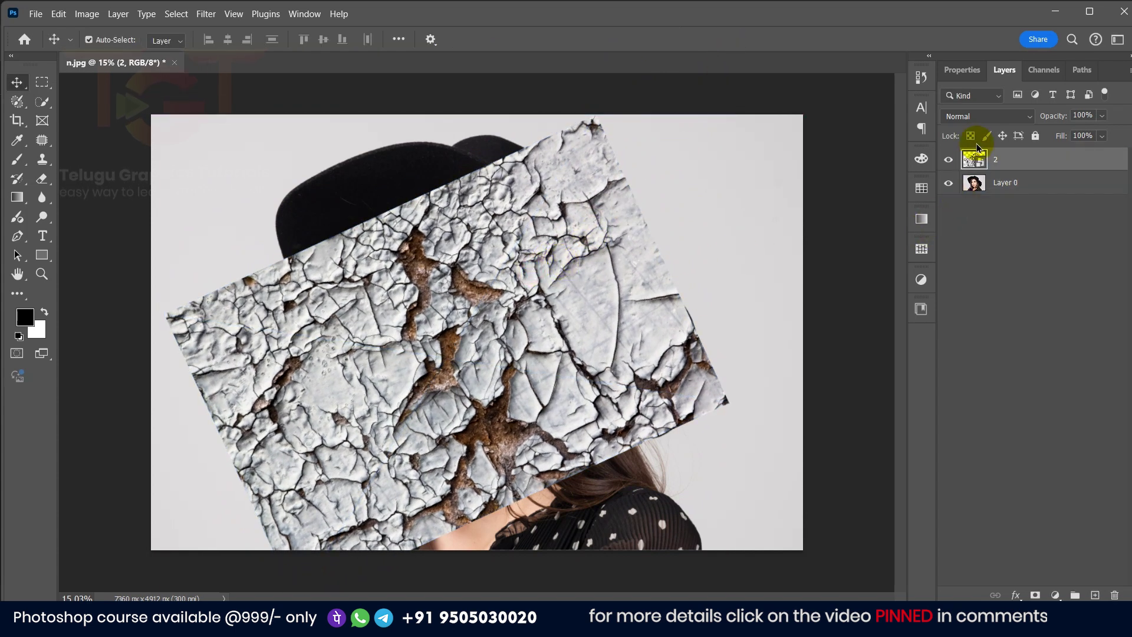
# Set the texture layer's blend mode to Multiply and shift it over the face
pyautogui.click(531, 253)
pyautogui.click(956, 118)
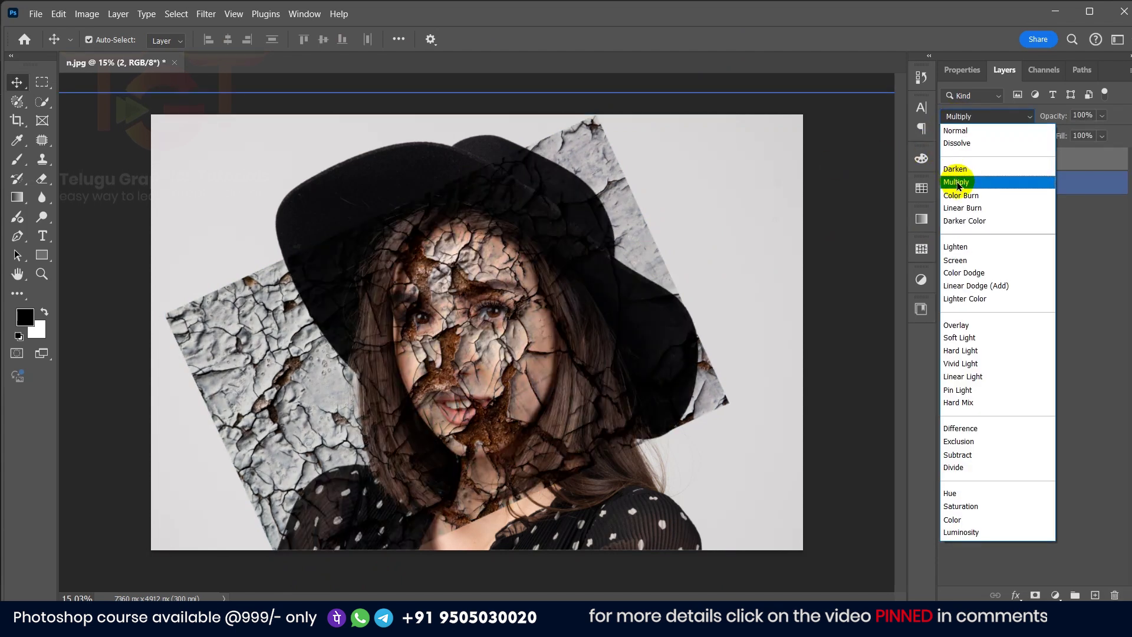
pyautogui.click(958, 183)
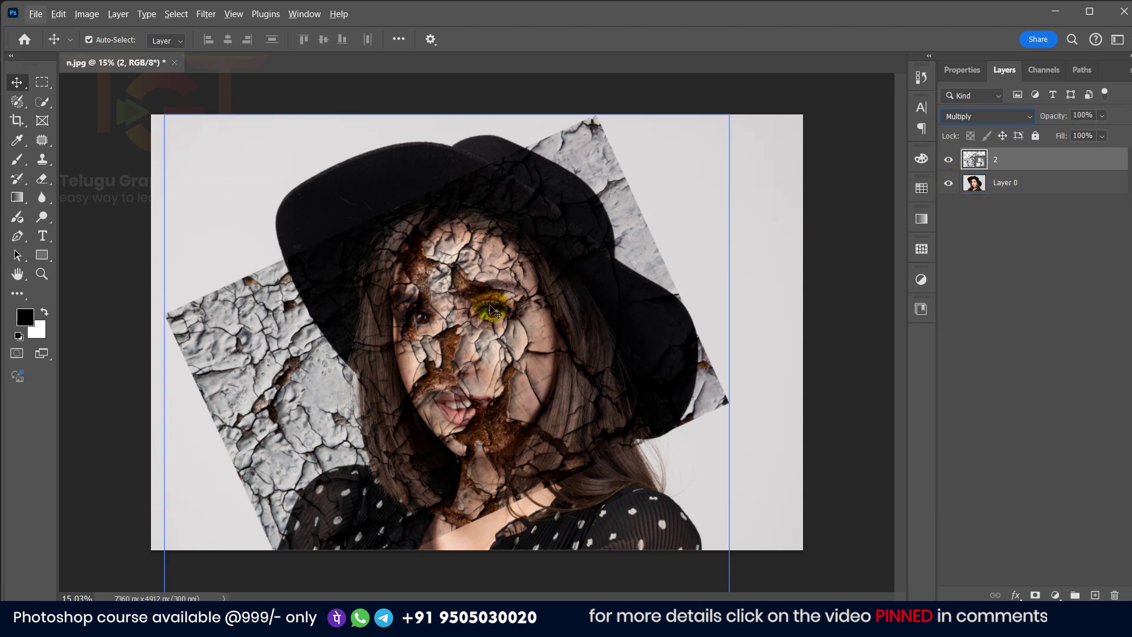
pyautogui.moveTo(479, 364)
pyautogui.mouseDown()
pyautogui.moveTo(496, 342)
pyautogui.moveTo(496, 351)
pyautogui.mouseUp()
# Add a Levels adjustment layer above the texture layer and clip it to that layer
pyautogui.click(1055, 595)
pyautogui.click(1044, 393)
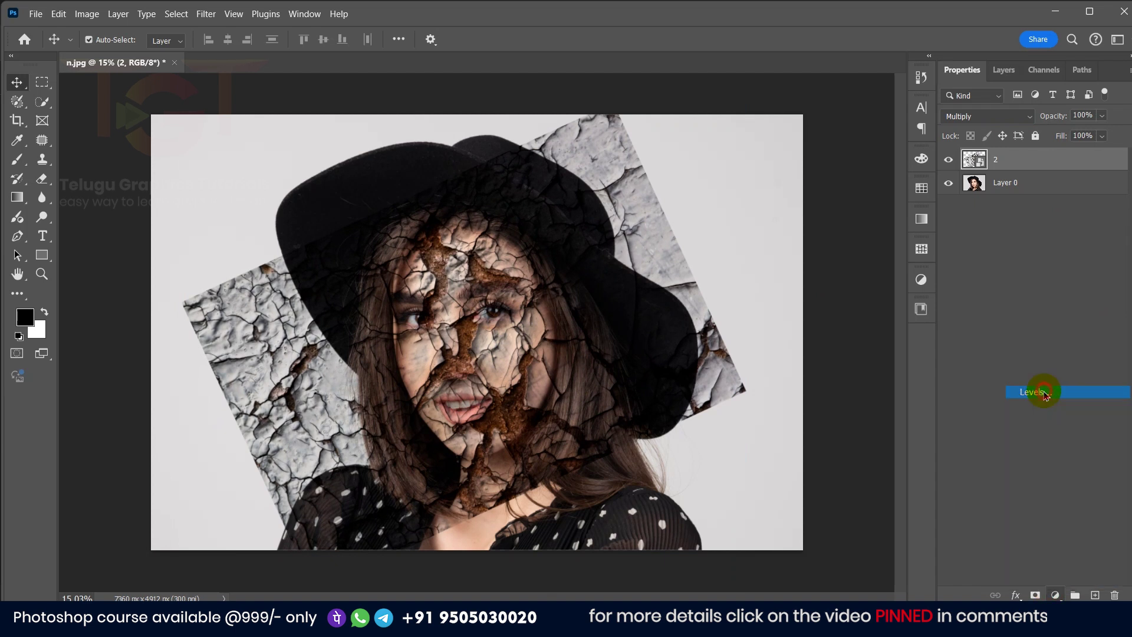
pyautogui.click(1004, 70)
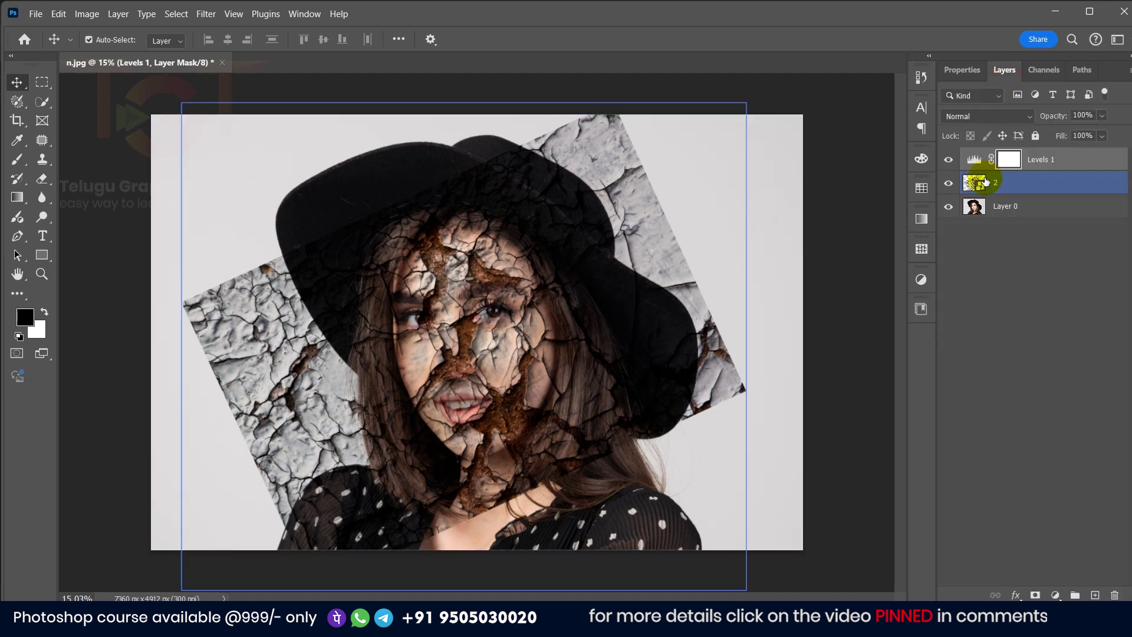
pyautogui.rightClick(1070, 159)
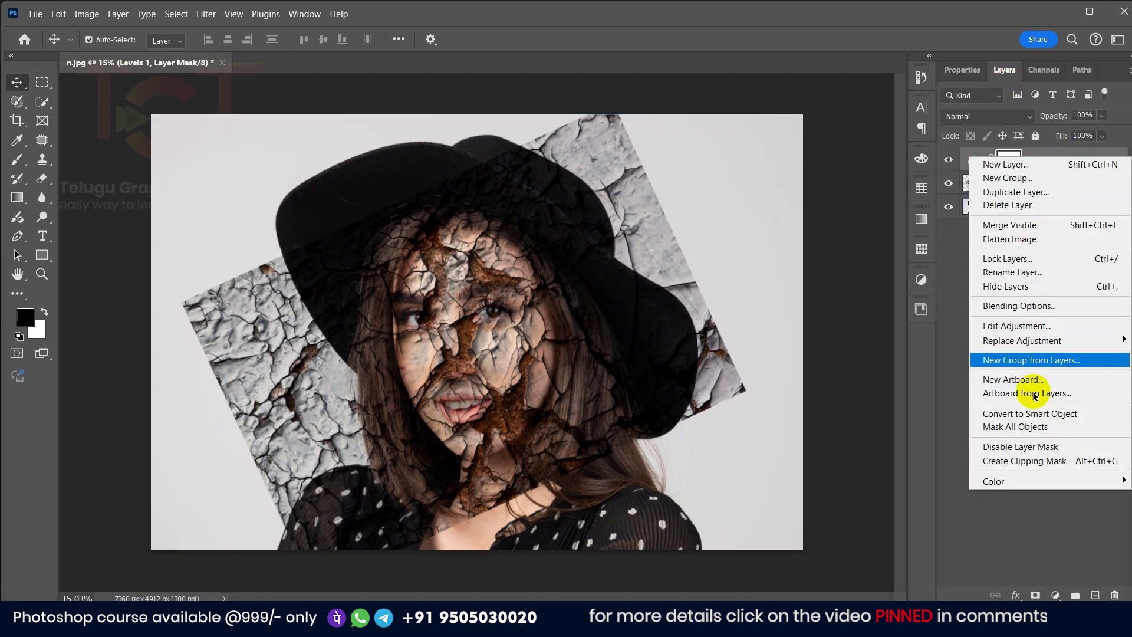
pyautogui.click(1024, 461)
pyautogui.click(978, 183)
pyautogui.click(972, 185)
pyautogui.click(950, 185)
pyautogui.click(950, 185)
pyautogui.click(1013, 161)
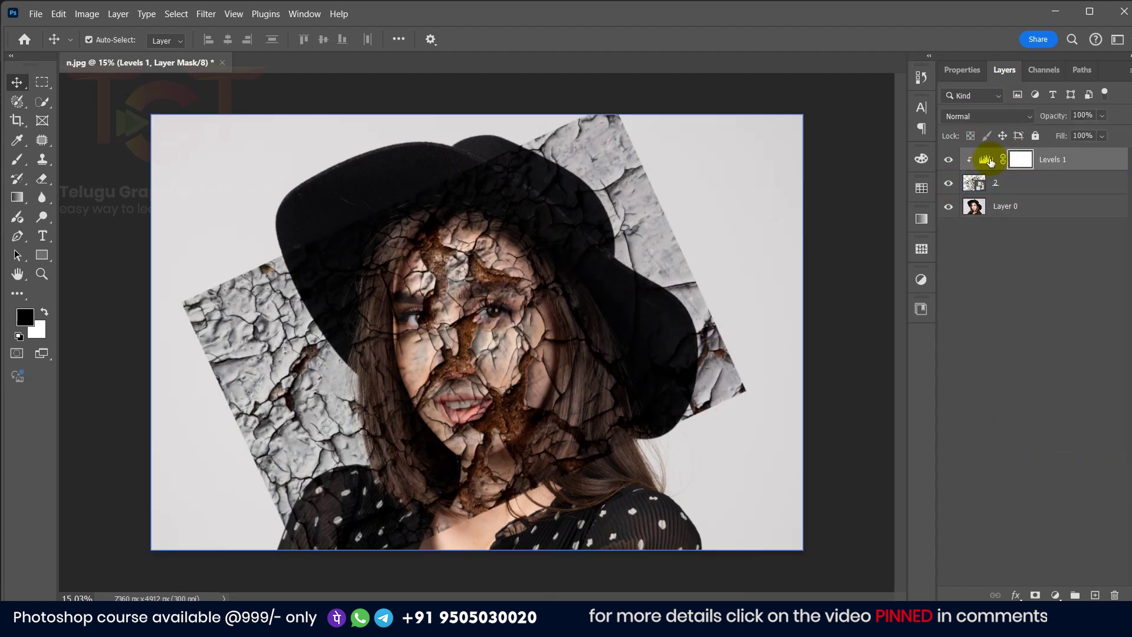
# Set the Levels midtone input to 0.89 and the highlight input to 108 to remove the texture's white areas
pyautogui.doubleClick(989, 161)
pyautogui.moveTo(1042, 227); pyautogui.dragTo(1022, 226)
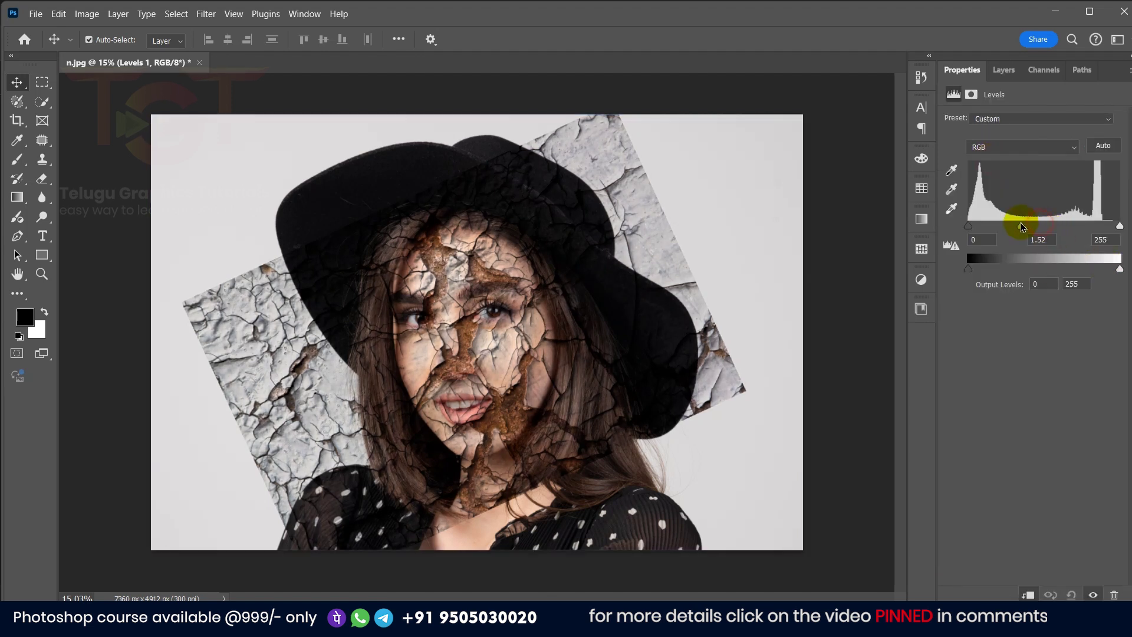
pyautogui.moveTo(1119, 227); pyautogui.dragTo(1041, 227)
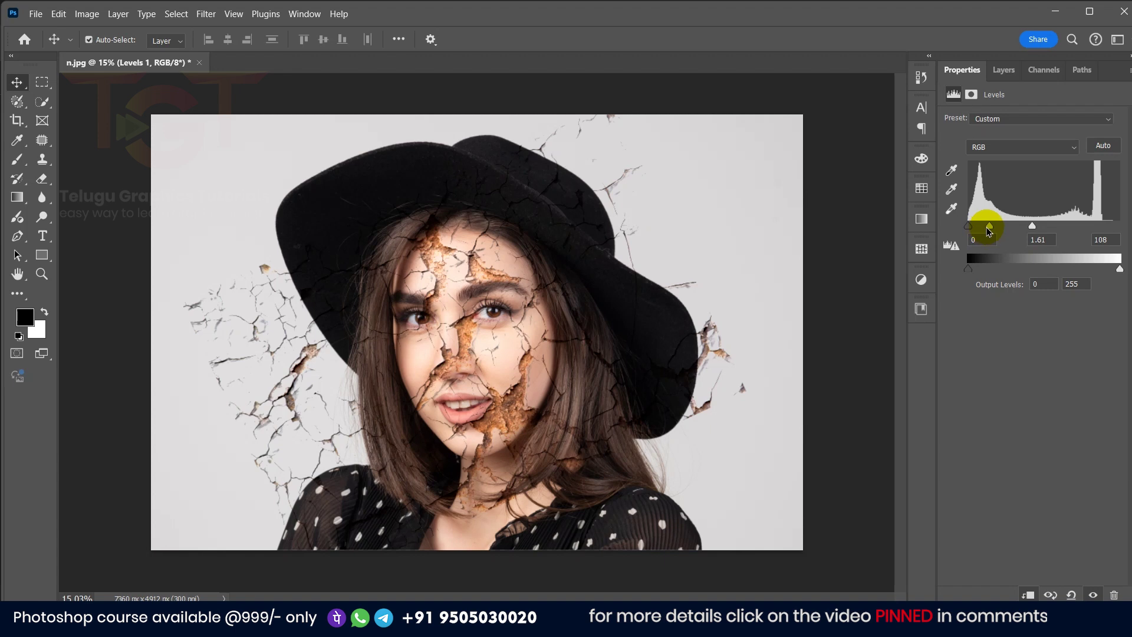
pyautogui.moveTo(1000, 231); pyautogui.dragTo(1005, 232)
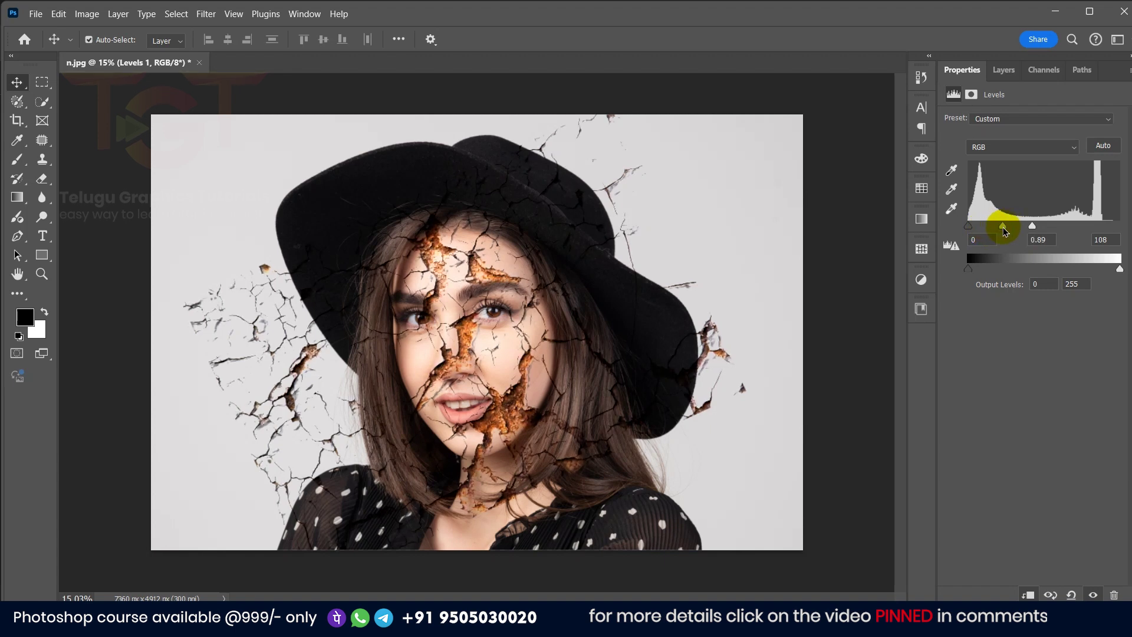
# Move the cracked texture slightly so the rusty cracks fall across the nose and cheek
pyautogui.scroll(2, 405, 330)
pyautogui.click(229, 321)
pyautogui.scroll(-1, 222, 308)
pyautogui.moveTo(222, 309)
pyautogui.mouseDown()
pyautogui.moveTo(238, 324)
pyautogui.moveTo(242, 308)
pyautogui.mouseUp()
pyautogui.scroll(1, 565, 305)
pyautogui.scroll(-1, 564, 305)
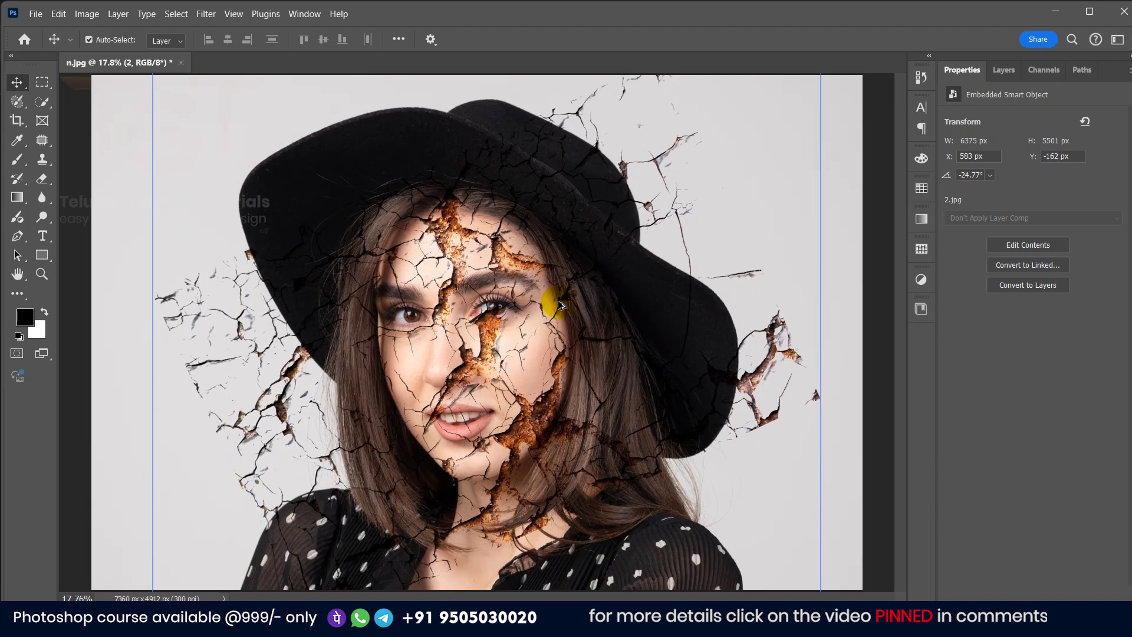
# Free-transform the cracked texture, trying other orientations, sizes and positions over the face, and apply the transform
pyautogui.hotkey('ctrl', 't')
pyautogui.moveTo(841, 374); pyautogui.dragTo(480, 409)
pyautogui.moveTo(490, 115); pyautogui.dragTo(766, 589)
pyautogui.moveTo(690, 258)
pyautogui.mouseDown()
pyautogui.moveTo(742, 363)
pyautogui.moveTo(686, 257)
pyautogui.mouseUp()
pyautogui.moveTo(761, 283); pyautogui.dragTo(354, 560)
pyautogui.moveTo(469, 317); pyautogui.dragTo(500, 279)
pyautogui.rightClick(471, 293)
pyautogui.click(510, 556)
pyautogui.moveTo(578, 307); pyautogui.dragTo(550, 307)
pyautogui.moveTo(681, 190); pyautogui.dragTo(472, 97)
pyautogui.moveTo(494, 235); pyautogui.dragTo(482, 242)
pyautogui.moveTo(537, 113); pyautogui.dragTo(396, 340)
pyautogui.moveTo(475, 283); pyautogui.dragTo(484, 289)
pyautogui.moveTo(516, 171); pyautogui.dragTo(526, 132)
pyautogui.moveTo(491, 283); pyautogui.dragTo(472, 287)
pyautogui.moveTo(720, 176); pyautogui.dragTo(766, 371)
pyautogui.moveTo(556, 274); pyautogui.dragTo(588, 299)
pyautogui.moveTo(684, 177); pyautogui.dragTo(678, 546)
pyautogui.moveTo(864, 323); pyautogui.dragTo(728, 339)
pyautogui.moveTo(748, 480); pyautogui.dragTo(463, 624)
pyautogui.moveTo(407, 321); pyautogui.dragTo(452, 366)
pyautogui.moveTo(189, 324); pyautogui.dragTo(163, 313)
pyautogui.moveTo(624, 247); pyautogui.dragTo(659, 292)
pyautogui.click(734, 39)
# Reorient the texture layer at about -30.7° and 94.65% scale, position its rusty cracks over the face, and apply the transform
pyautogui.scroll(4, 451, 367)
pyautogui.click(451, 366)
pyautogui.scroll(-5, 452, 366)
pyautogui.hotkey('ctrl', 't')
pyautogui.click(1003, 70)
pyautogui.click(1014, 182)
pyautogui.hotkey('ctrl', 't')
pyautogui.moveTo(455, 363); pyautogui.dragTo(497, 307)
pyautogui.scroll(4, 454, 335)
pyautogui.scroll(-1, 495, 312)
pyautogui.moveTo(466, 545); pyautogui.dragTo(462, 583)
pyautogui.moveTo(817, 81); pyautogui.dragTo(877, 184)
pyautogui.moveTo(685, 207); pyautogui.dragTo(698, 211)
pyautogui.rightClick(536, 258)
pyautogui.click(573, 526)
pyautogui.moveTo(106, 154); pyautogui.dragTo(67, 288)
pyautogui.moveTo(289, 198); pyautogui.dragTo(283, 189)
pyautogui.moveTo(387, 183); pyautogui.dragTo(398, 187)
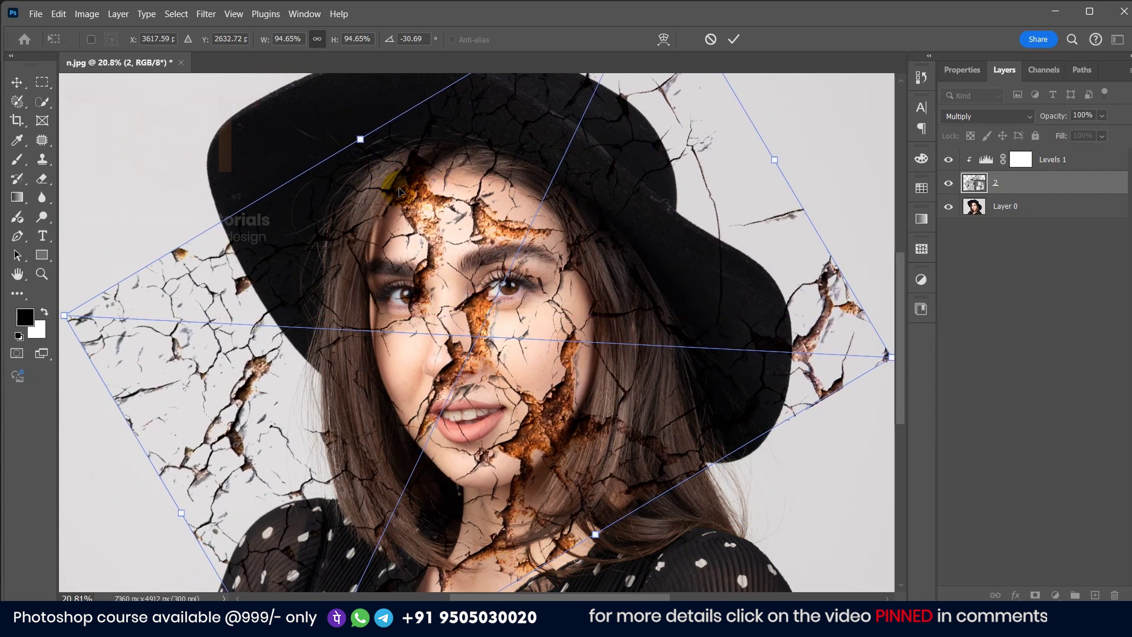
pyautogui.moveTo(398, 190); pyautogui.dragTo(395, 189)
pyautogui.click(731, 39)
# Select Layer 0 and outline the whole face from hairline to chin with a freehand Lasso selection
pyautogui.click(1038, 317)
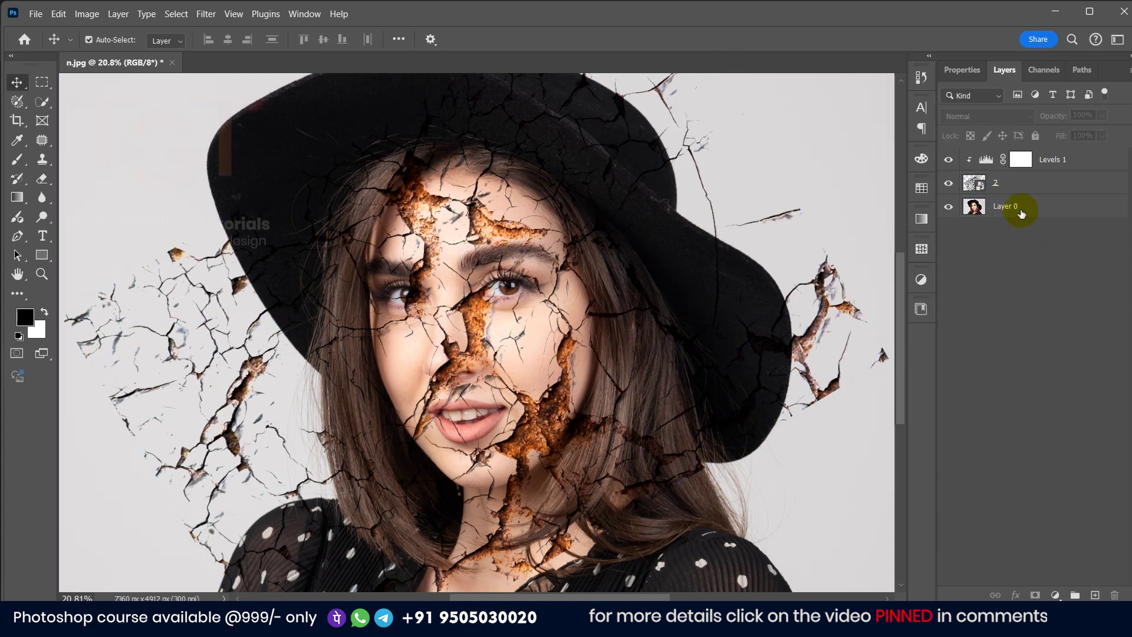
pyautogui.click(998, 207)
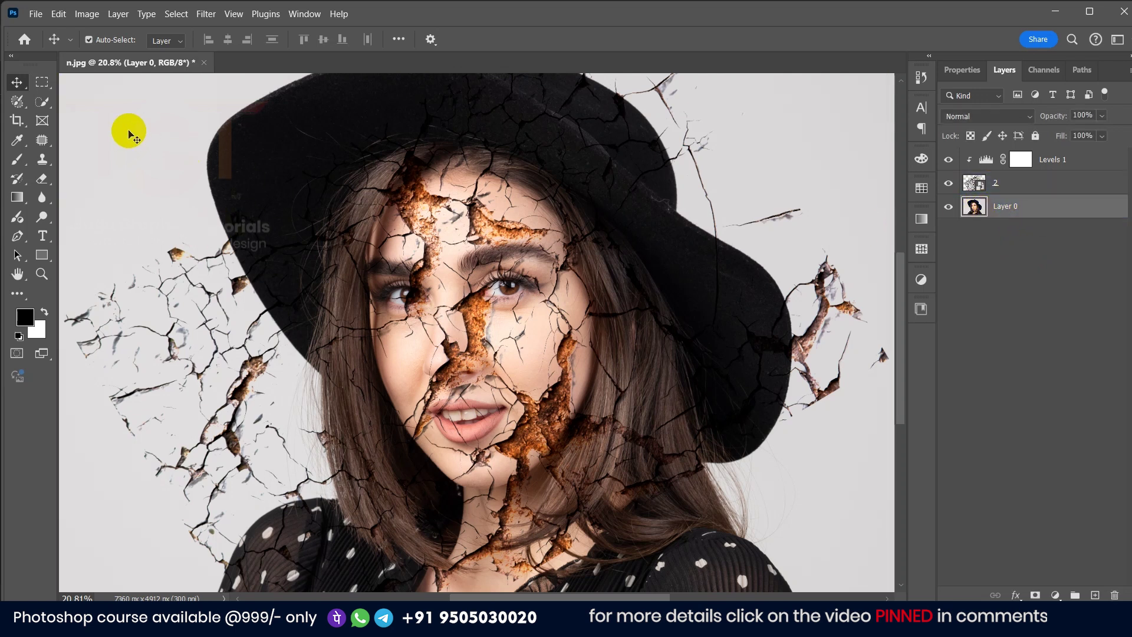
pyautogui.rightClick(18, 102)
pyautogui.click(77, 112)
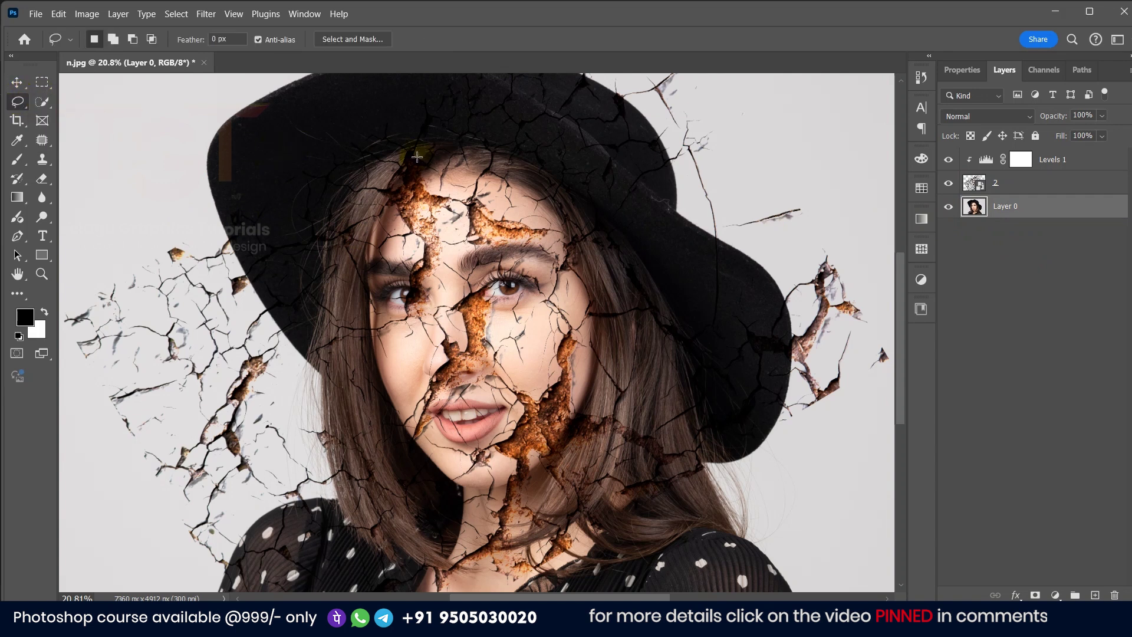
pyautogui.moveTo(441, 160); pyautogui.dragTo(510, 175)
pyautogui.moveTo(591, 266); pyautogui.dragTo(608, 334)
pyautogui.moveTo(513, 167); pyautogui.dragTo(586, 239)
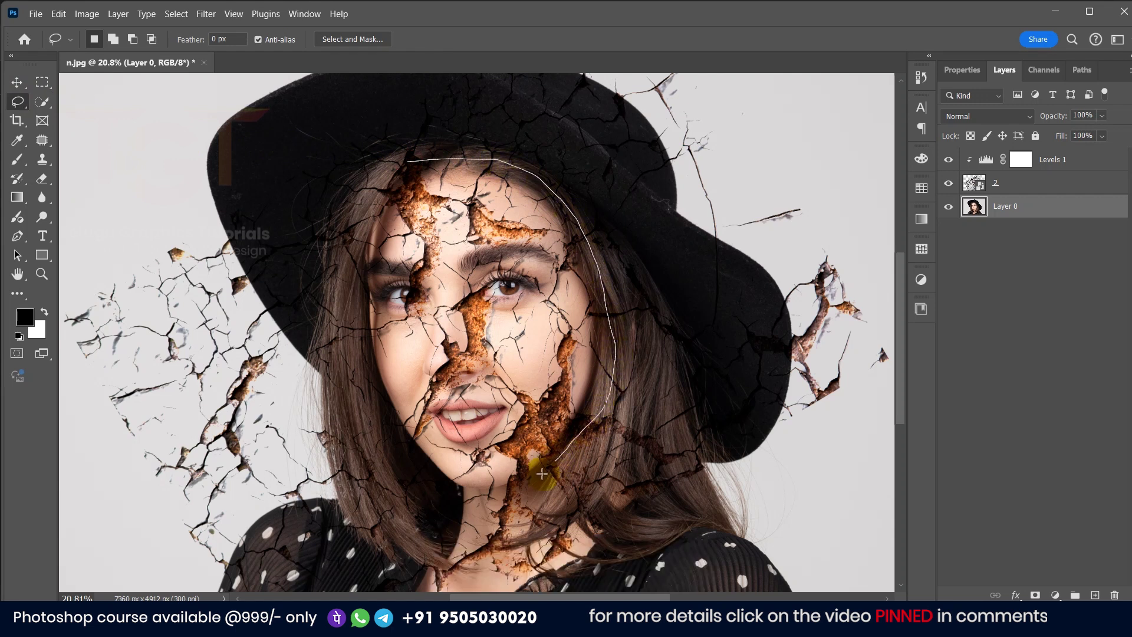
pyautogui.moveTo(380, 182); pyautogui.dragTo(381, 179)
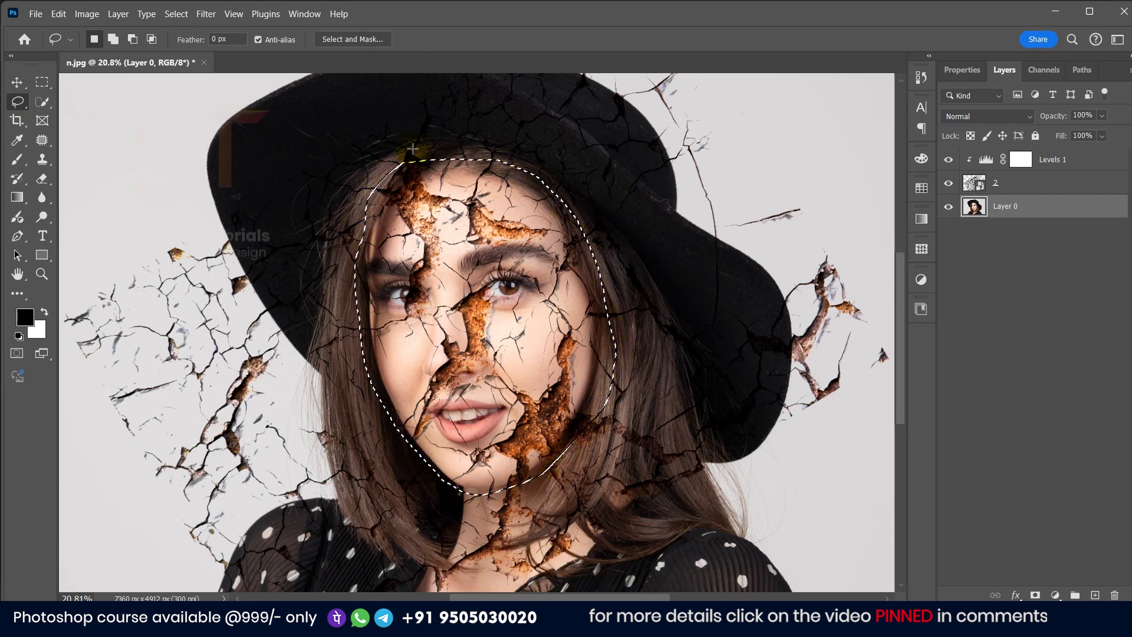
# Add a layer mask to the texture layer from the face selection
pyautogui.click(1014, 184)
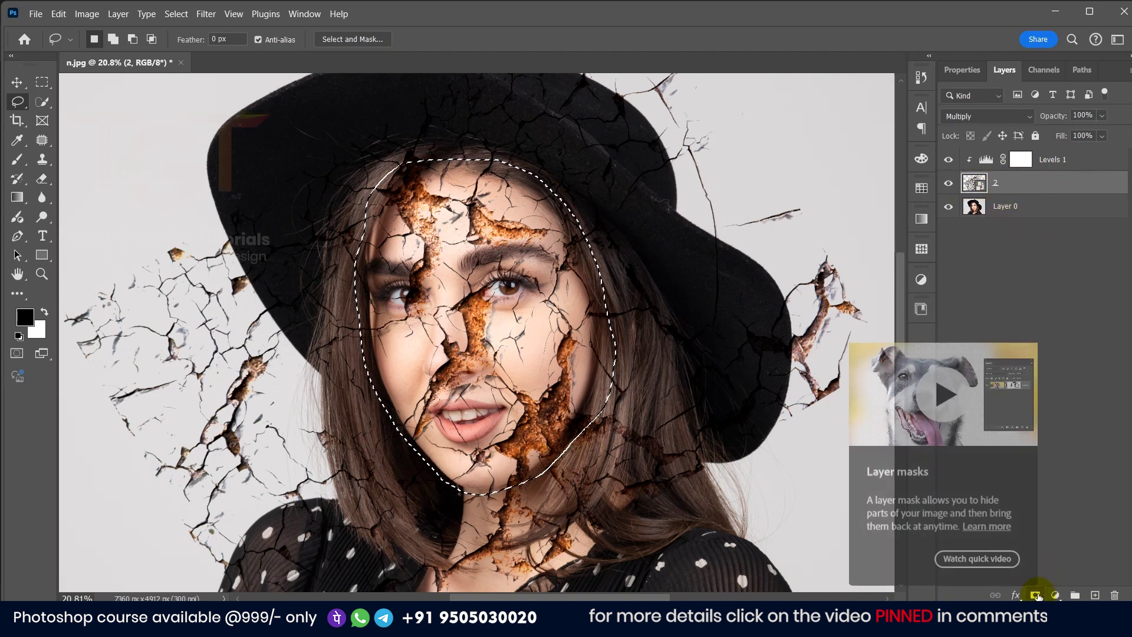
pyautogui.click(1036, 595)
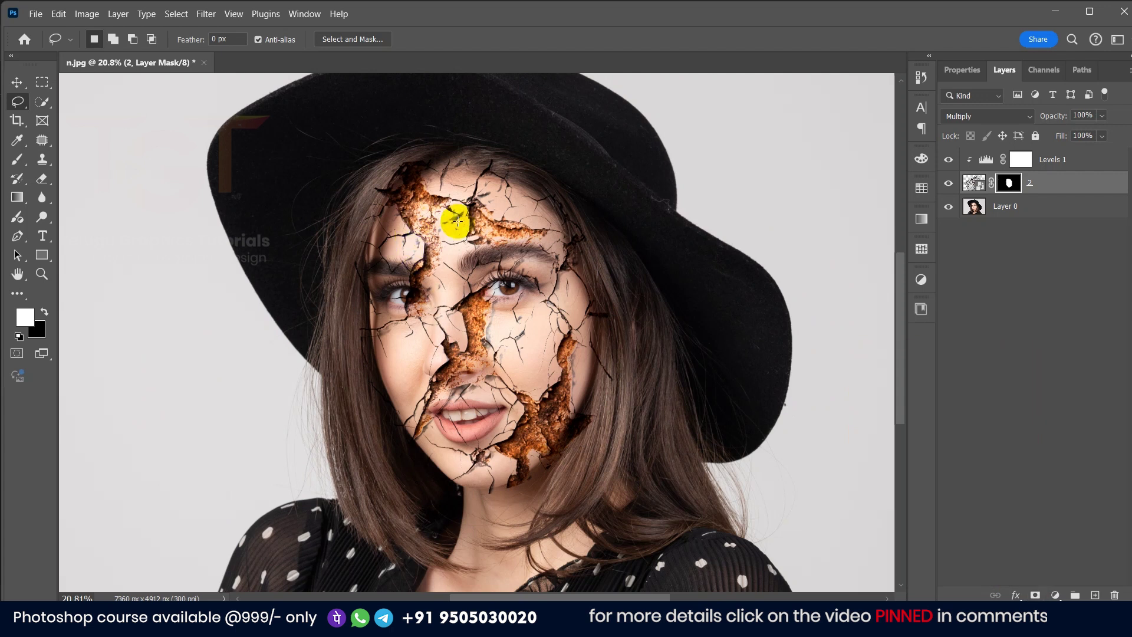
pyautogui.scroll(3, 550, 338)
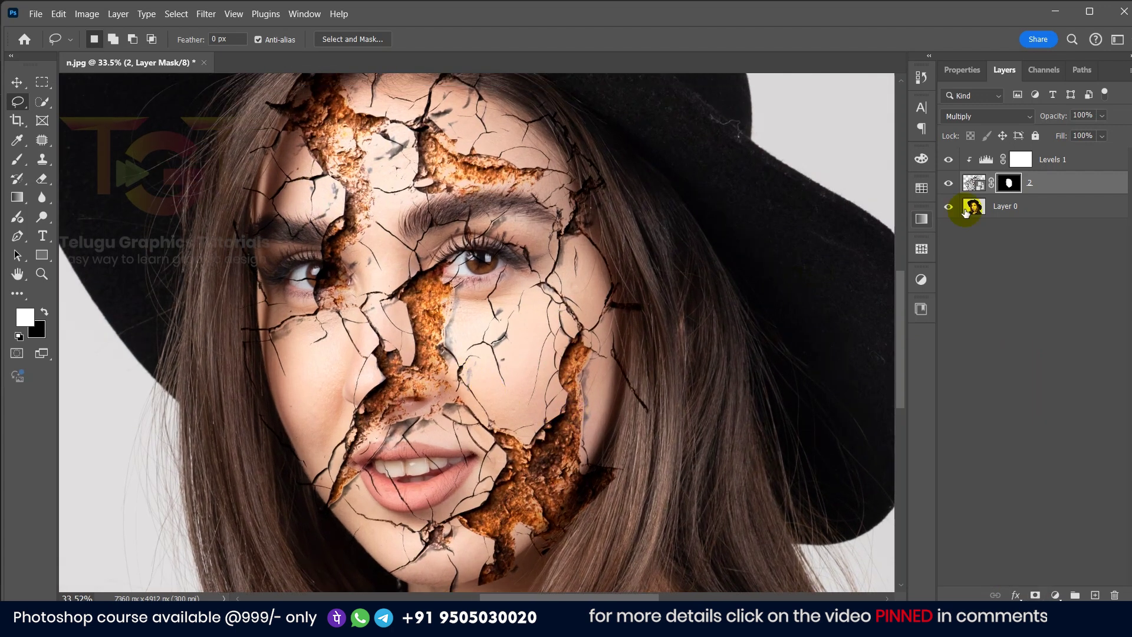
pyautogui.scroll(2, 534, 229)
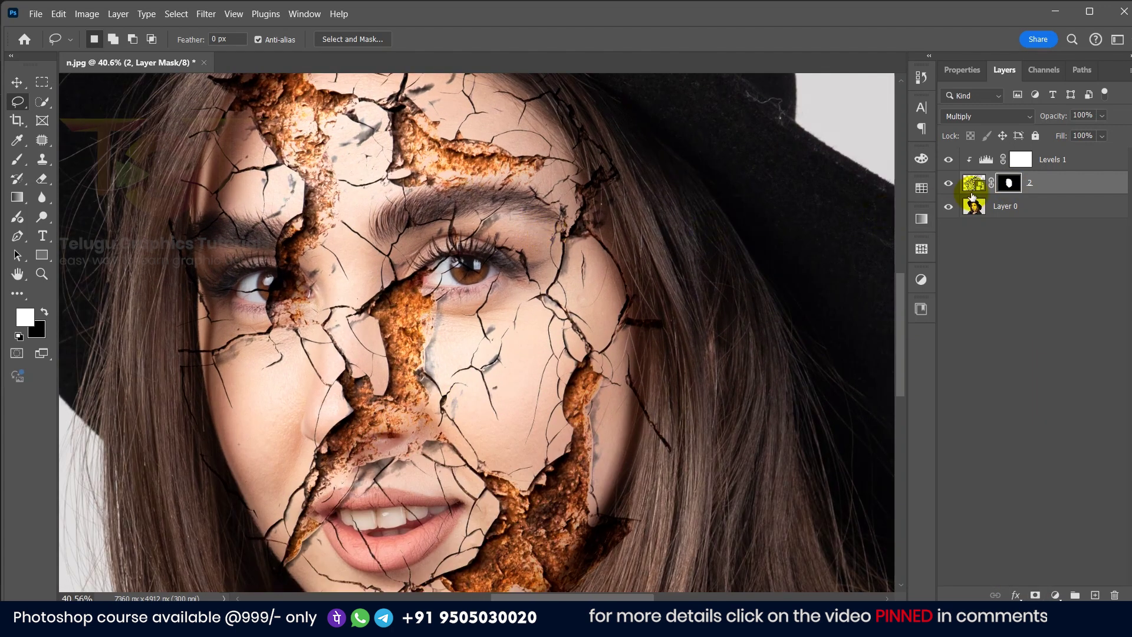
pyautogui.scroll(3, 437, 379)
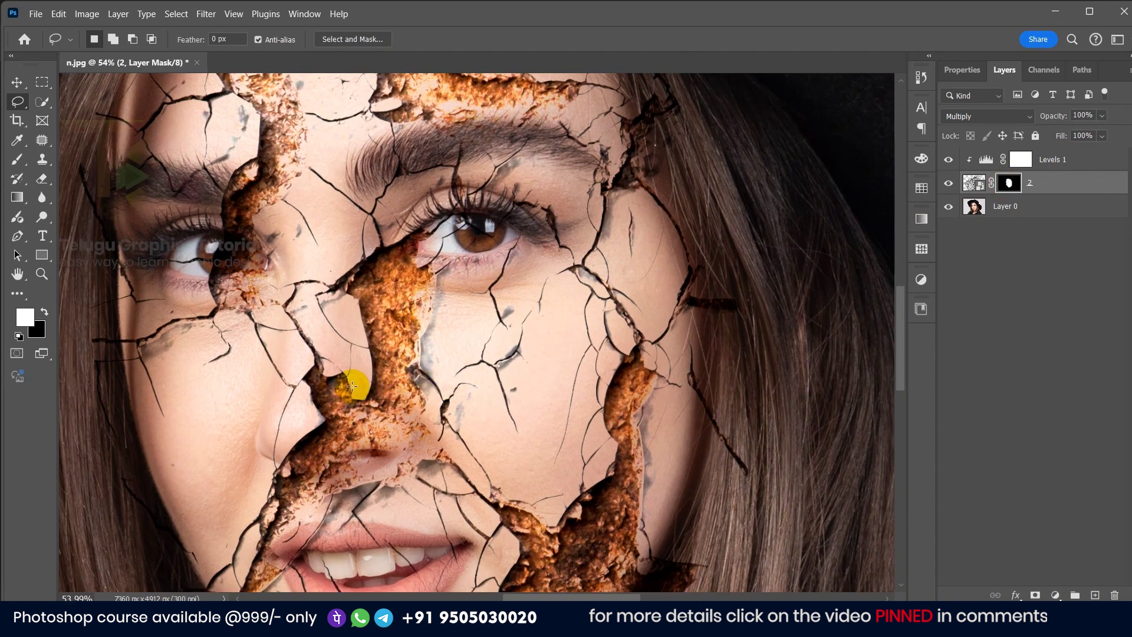
# Paint black with the Brush on the texture layer's mask to hide the cracks over the nose and upper lip
pyautogui.press('b')
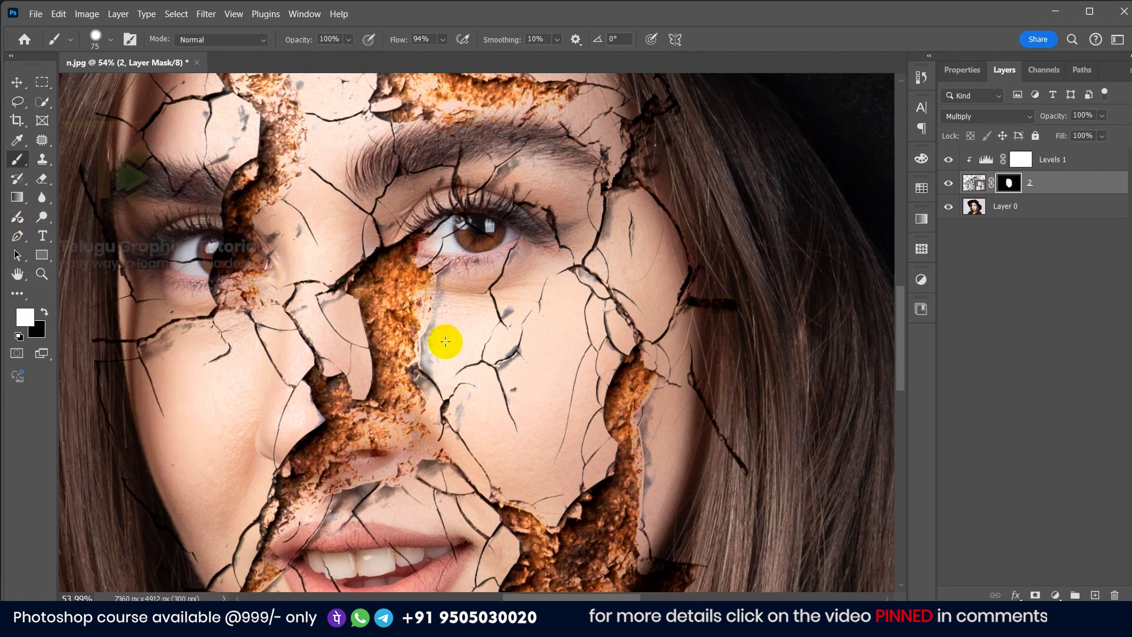
pyautogui.moveTo(371, 350)
pyautogui.mouseDown()
pyautogui.moveTo(403, 350)
pyautogui.moveTo(386, 351)
pyautogui.mouseUp()
pyautogui.scroll(1, 492, 358)
pyautogui.scroll(1, 495, 355)
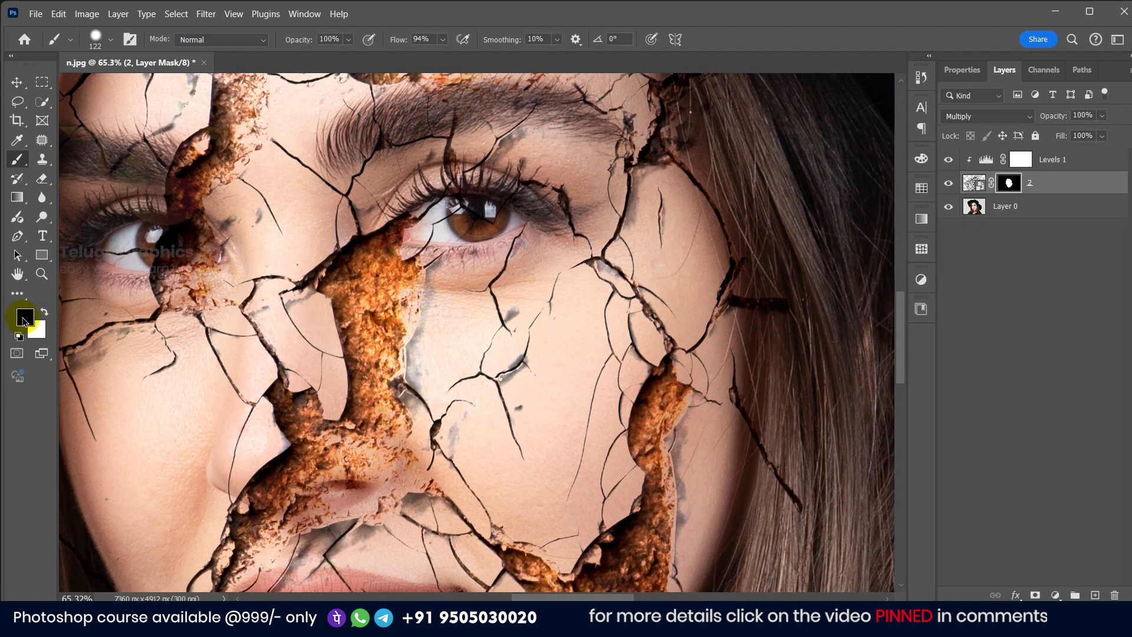
pyautogui.moveTo(498, 387)
pyautogui.mouseDown()
pyautogui.moveTo(467, 260)
pyautogui.moveTo(534, 260)
pyautogui.moveTo(508, 425)
pyautogui.mouseUp()
pyautogui.scroll(-1, 512, 377)
pyautogui.scroll(-2, 548, 377)
pyautogui.moveTo(472, 261)
pyautogui.mouseDown()
pyautogui.moveTo(467, 392)
pyautogui.moveTo(454, 399)
pyautogui.moveTo(497, 434)
pyautogui.moveTo(493, 336)
pyautogui.moveTo(499, 399)
pyautogui.mouseUp()
pyautogui.scroll(1, 464, 340)
pyautogui.moveTo(541, 441)
pyautogui.mouseDown()
pyautogui.moveTo(417, 469)
pyautogui.moveTo(533, 381)
pyautogui.moveTo(521, 296)
pyautogui.moveTo(585, 260)
pyautogui.moveTo(538, 222)
pyautogui.moveTo(566, 331)
pyautogui.mouseUp()
pyautogui.moveTo(534, 364)
pyautogui.mouseDown()
pyautogui.moveTo(469, 171)
pyautogui.moveTo(450, 357)
pyautogui.moveTo(497, 394)
pyautogui.mouseUp()
pyautogui.moveTo(494, 462)
pyautogui.mouseDown()
pyautogui.moveTo(508, 258)
pyautogui.moveTo(509, 278)
pyautogui.moveTo(537, 294)
pyautogui.moveTo(543, 370)
pyautogui.mouseUp()
pyautogui.scroll(1, 522, 289)
pyautogui.moveTo(471, 324)
pyautogui.mouseDown()
pyautogui.moveTo(412, 290)
pyautogui.moveTo(578, 406)
pyautogui.mouseUp()
pyautogui.hotkey('ctrl', 'z')
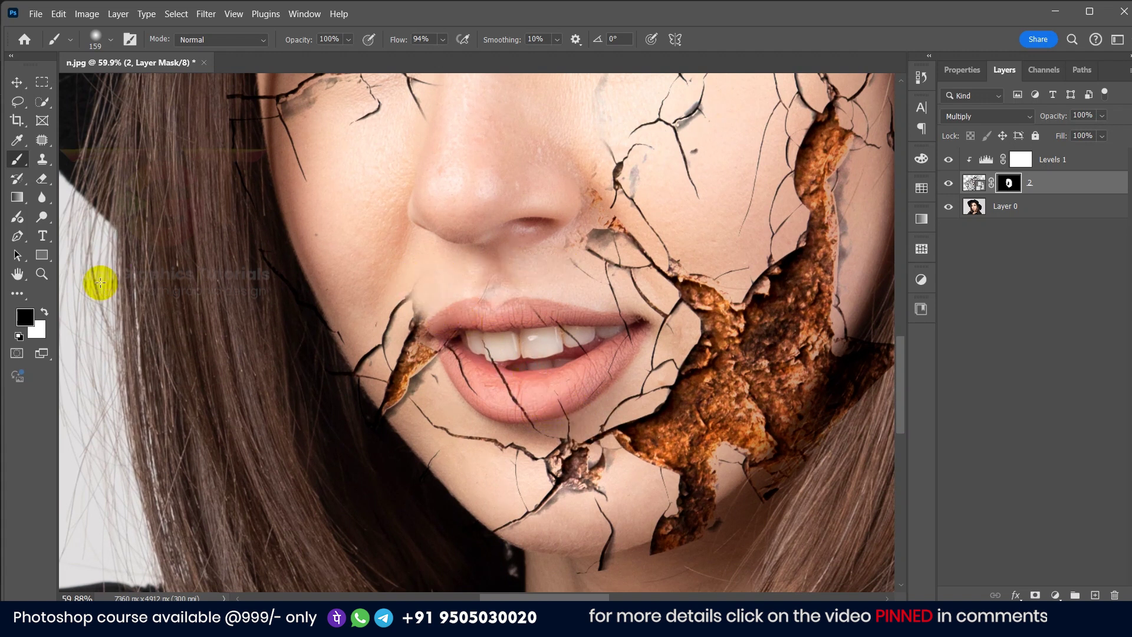
# Paint black on the texture mask to hide cracks around the mouth, undoing the stray stroke
pyautogui.moveTo(488, 415); pyautogui.dragTo(477, 412)
pyautogui.scroll(3, 501, 383)
pyautogui.moveTo(569, 264); pyautogui.dragTo(509, 473)
pyautogui.moveTo(561, 354)
pyautogui.mouseDown()
pyautogui.moveTo(574, 161)
pyautogui.moveTo(586, 418)
pyautogui.moveTo(561, 369)
pyautogui.moveTo(540, 255)
pyautogui.moveTo(537, 321)
pyautogui.moveTo(493, 188)
pyautogui.moveTo(483, 342)
pyautogui.moveTo(510, 357)
pyautogui.mouseUp()
pyautogui.hotkey('ctrl', 'z')
pyautogui.moveTo(520, 242)
pyautogui.mouseDown()
pyautogui.moveTo(495, 253)
pyautogui.moveTo(523, 302)
pyautogui.mouseUp()
# Paint white on the texture mask to restore the rusty crack along the side of the nose
pyautogui.press('x')
pyautogui.moveTo(563, 195)
pyautogui.mouseDown()
pyautogui.moveTo(581, 319)
pyautogui.moveTo(652, 356)
pyautogui.mouseUp()
pyautogui.scroll(-2, 550, 252)
pyautogui.scroll(2, 589, 330)
pyautogui.scroll(5, 348, 329)
# Mask out the cracks crossing the lips and teeth and trim the rusty patch beside the corner of the mouth
pyautogui.moveTo(457, 407)
pyautogui.mouseDown()
pyautogui.moveTo(407, 324)
pyautogui.moveTo(469, 494)
pyautogui.mouseUp()
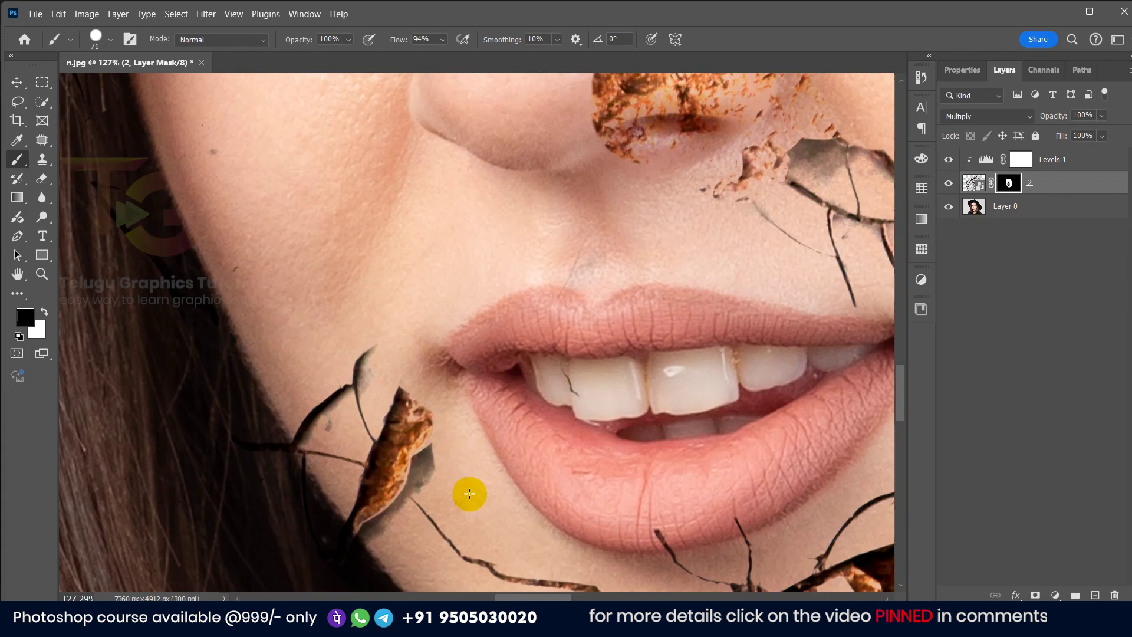
pyautogui.moveTo(671, 514); pyautogui.dragTo(545, 337)
pyautogui.moveTo(550, 338); pyautogui.dragTo(540, 336)
pyautogui.scroll(-6, 518, 321)
pyautogui.scroll(4, 558, 255)
# Paint black on the texture mask to hide the cracks over the image-right eye, its lashes and lower lid
pyautogui.moveTo(560, 112); pyautogui.dragTo(550, 274)
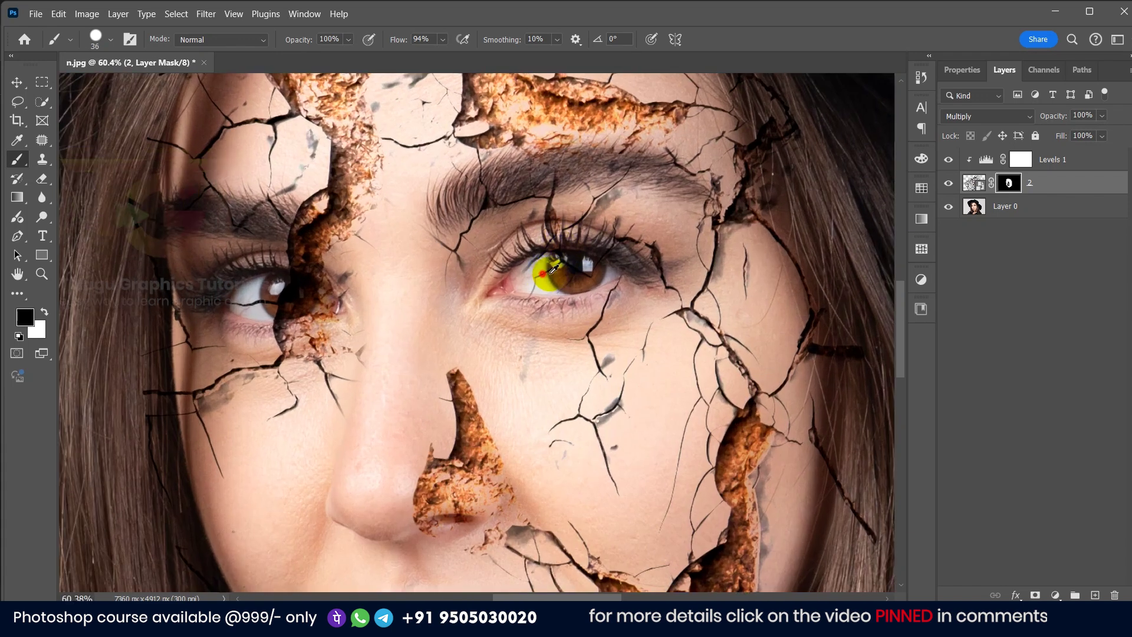
pyautogui.keyDown('alt'); pyautogui.click(579, 269); pyautogui.keyUp('alt')
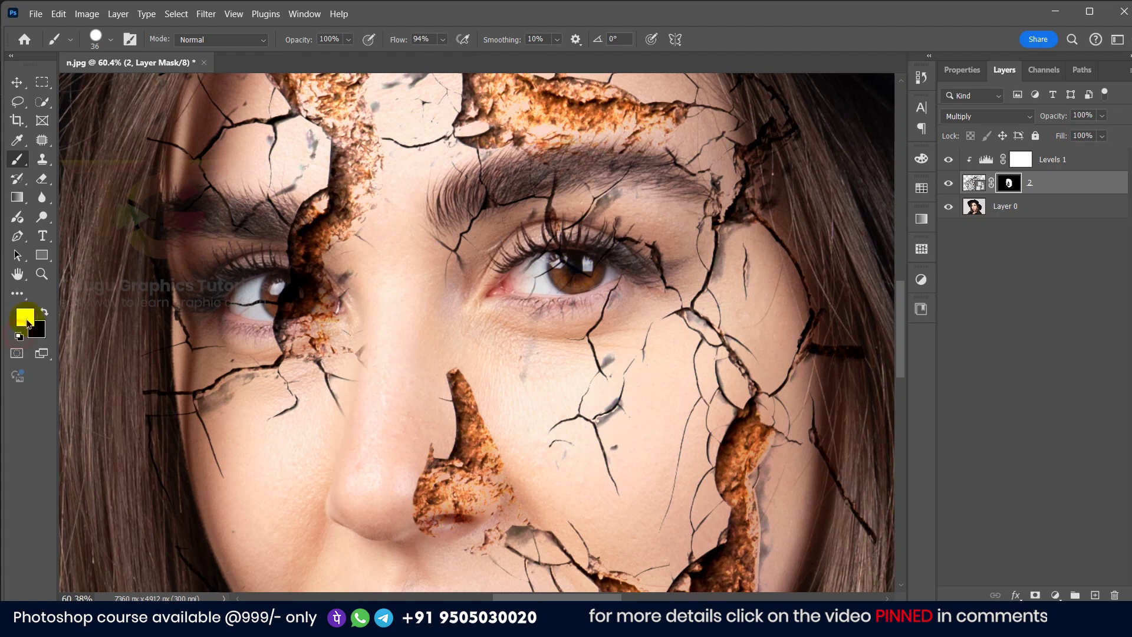
pyautogui.click(43, 313)
pyautogui.moveTo(530, 289)
pyautogui.mouseDown()
pyautogui.moveTo(559, 263)
pyautogui.moveTo(581, 264)
pyautogui.mouseUp()
pyautogui.scroll(3, 564, 262)
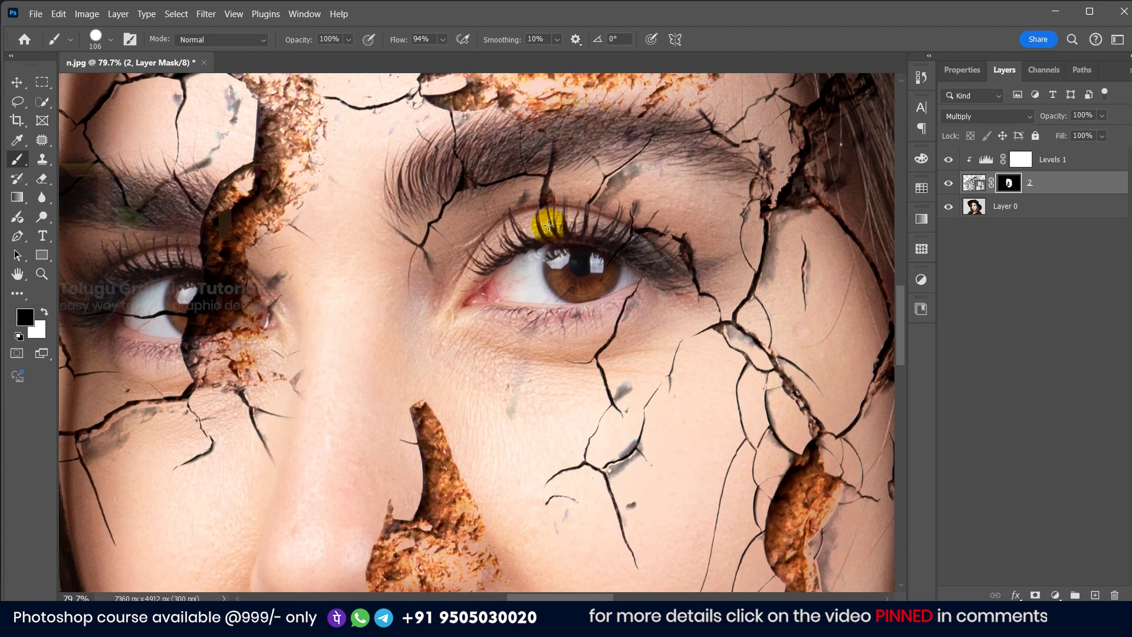
pyautogui.moveTo(632, 300); pyautogui.dragTo(592, 333)
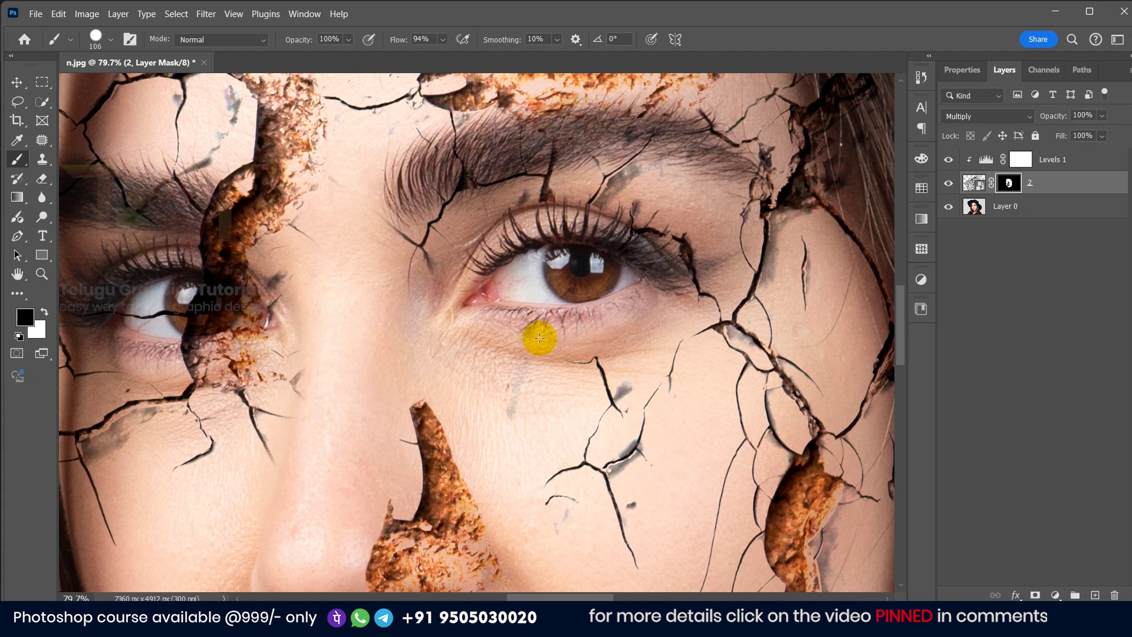
pyautogui.scroll(-6, 648, 299)
# Resize the brush and mask out the cracks spilling past the forehead and image-left side of the face into the hair
pyautogui.moveTo(645, 260); pyautogui.dragTo(657, 359)
pyautogui.scroll(4, 613, 154)
pyautogui.moveTo(636, 172)
pyautogui.mouseDown()
pyautogui.moveTo(581, 154)
pyautogui.moveTo(169, 256)
pyautogui.moveTo(163, 341)
pyautogui.mouseUp()
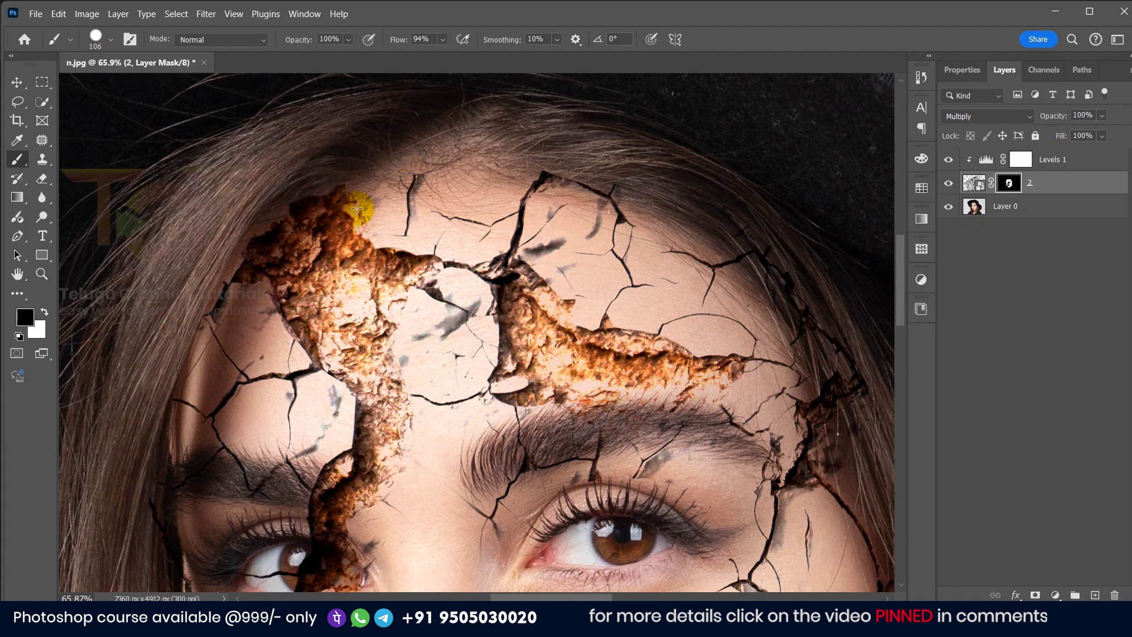
pyautogui.keyDown('alt'); pyautogui.rightClick(374, 220); pyautogui.keyUp('alt')
pyautogui.scroll(4, 313, 229)
pyautogui.keyDown('alt'); pyautogui.rightClick(313, 212); pyautogui.keyUp('alt')
pyautogui.moveTo(324, 137); pyautogui.dragTo(299, 167)
pyautogui.moveTo(85, 443)
pyautogui.mouseDown()
pyautogui.moveTo(381, 206)
pyautogui.moveTo(429, 254)
pyautogui.mouseUp()
pyautogui.moveTo(383, 581); pyautogui.dragTo(435, 220)
pyautogui.moveTo(432, 280); pyautogui.dragTo(440, 465)
pyautogui.moveTo(519, 549); pyautogui.dragTo(425, 218)
pyautogui.moveTo(493, 497); pyautogui.dragTo(411, 334)
pyautogui.scroll(-4, 410, 334)
# Paint black on the texture mask to trim the cracks extending beyond the jaw and chin into the hair
pyautogui.scroll(6, 720, 497)
pyautogui.moveTo(720, 496)
pyautogui.mouseDown()
pyautogui.moveTo(468, 491)
pyautogui.moveTo(672, 395)
pyautogui.mouseUp()
pyautogui.moveTo(825, 363); pyautogui.dragTo(587, 471)
pyautogui.moveTo(752, 165); pyautogui.dragTo(432, 449)
pyautogui.moveTo(701, 285); pyautogui.dragTo(607, 462)
pyautogui.scroll(-7, 606, 462)
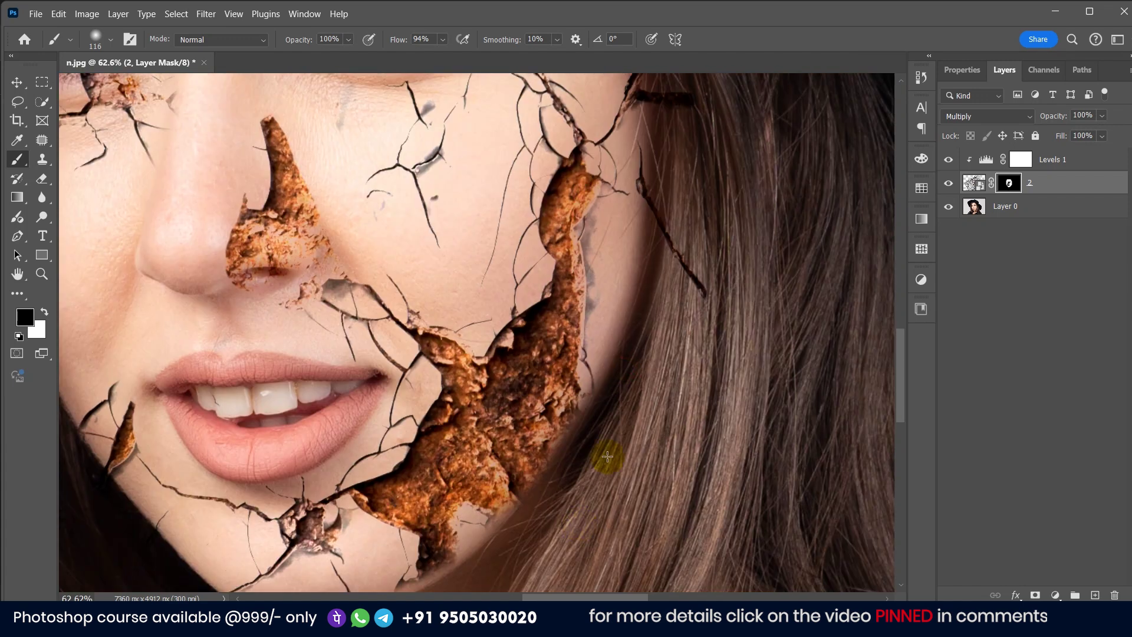
# Mask out the cracks running over the hair beside the image-right cheek
pyautogui.moveTo(654, 236); pyautogui.dragTo(653, 375)
pyautogui.moveTo(666, 233); pyautogui.dragTo(670, 377)
pyautogui.moveTo(636, 177); pyautogui.dragTo(672, 378)
pyautogui.moveTo(645, 160); pyautogui.dragTo(728, 338)
pyautogui.scroll(-1, 416, 263)
# Paint on the texture mask over the image-left eye with white and black to clean up the cracks across the eyeball and inner corner
pyautogui.moveTo(201, 551)
pyautogui.mouseDown()
pyautogui.moveTo(417, 263)
pyautogui.moveTo(392, 258)
pyautogui.moveTo(515, 250)
pyautogui.moveTo(463, 218)
pyautogui.mouseUp()
pyautogui.scroll(8, 416, 263)
pyautogui.scroll(4, 427, 238)
pyautogui.moveTo(540, 265)
pyautogui.mouseDown()
pyautogui.moveTo(441, 278)
pyautogui.moveTo(397, 265)
pyautogui.moveTo(373, 321)
pyautogui.mouseUp()
pyautogui.scroll(4, 424, 235)
pyautogui.press('x')
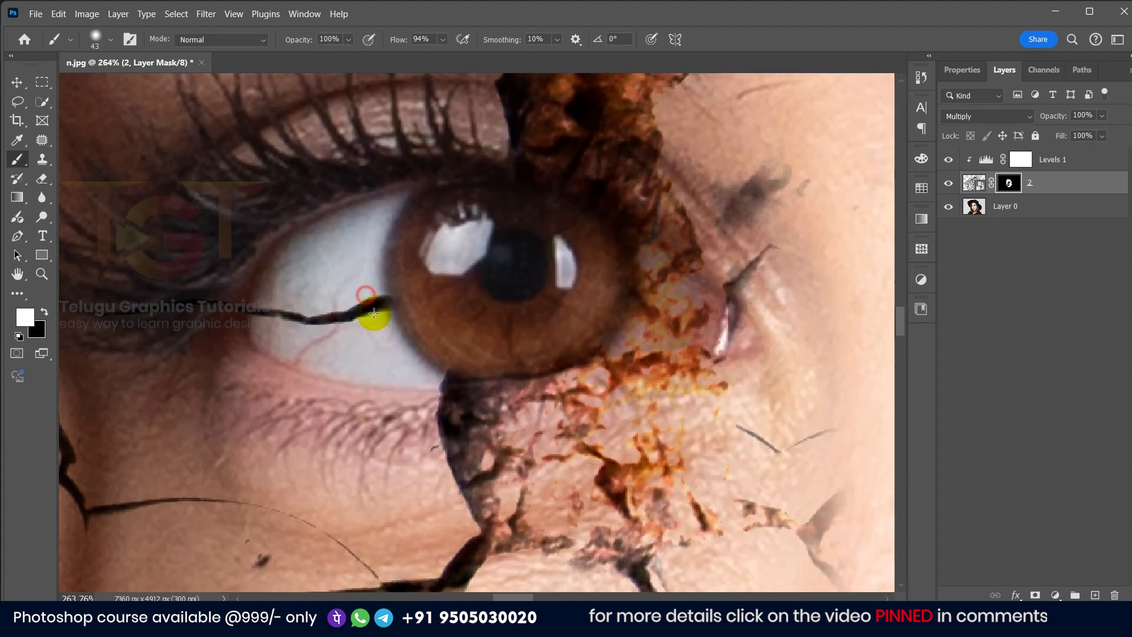
pyautogui.scroll(3, 406, 318)
pyautogui.press('x')
pyautogui.moveTo(678, 194); pyautogui.dragTo(679, 287)
pyautogui.scroll(-5, 678, 254)
# Paint black on the texture mask to hide the rusty crack patch over the image-right side of the nose
pyautogui.scroll(3, 472, 168)
pyautogui.moveTo(472, 168); pyautogui.dragTo(460, 366)
pyautogui.moveTo(829, 135); pyautogui.dragTo(581, 246)
pyautogui.scroll(2, 580, 246)
pyautogui.scroll(-2, 627, 164)
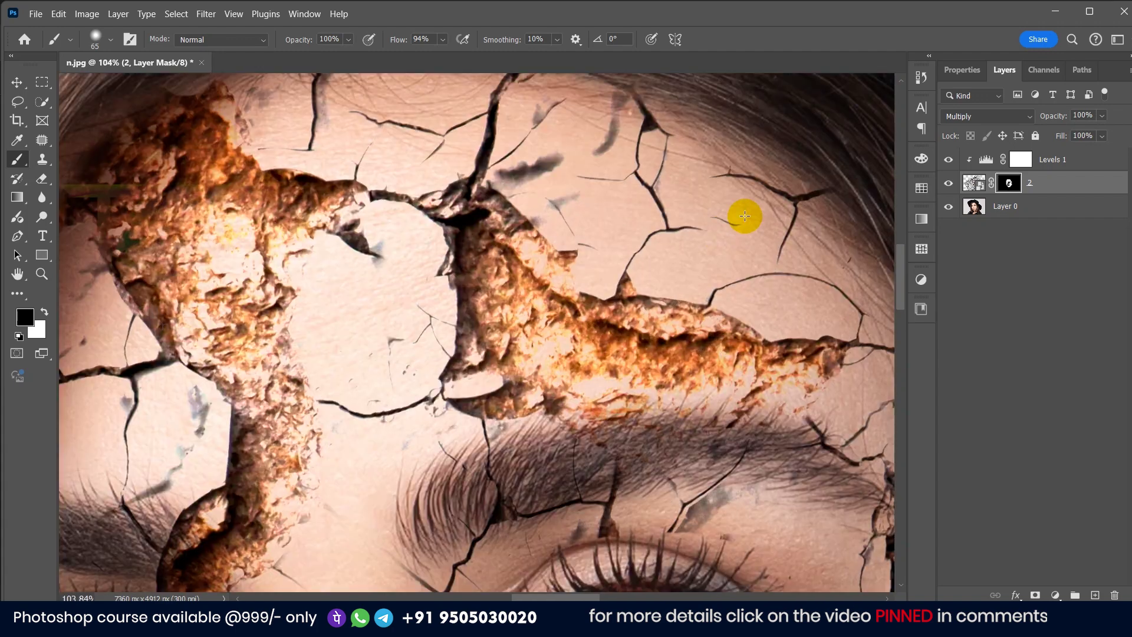
pyautogui.scroll(-3, 520, 173)
pyautogui.scroll(2, 370, 478)
pyautogui.moveTo(370, 478)
pyautogui.mouseDown()
pyautogui.moveTo(450, 237)
pyautogui.moveTo(457, 70)
pyautogui.mouseUp()
pyautogui.moveTo(618, 135); pyautogui.dragTo(685, 293)
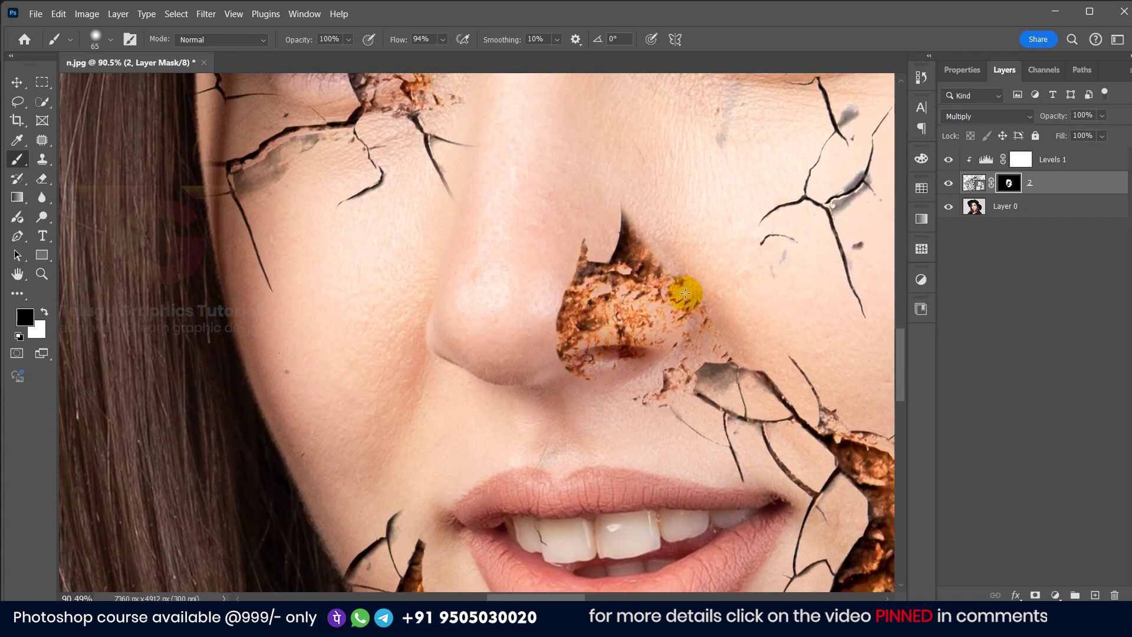
pyautogui.scroll(-4, 665, 369)
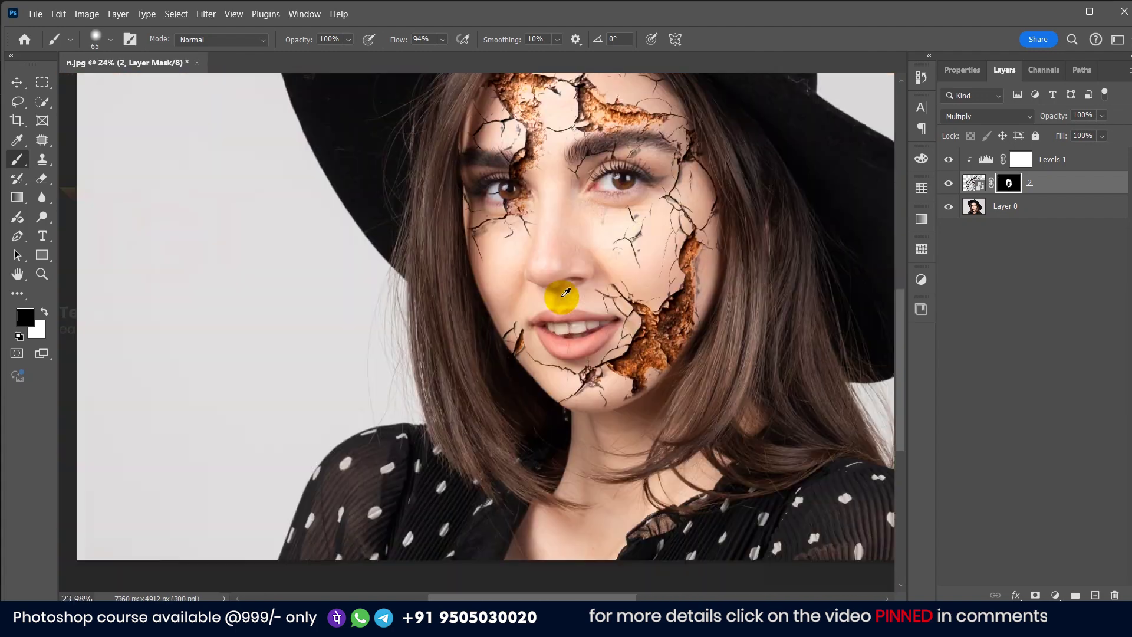
# Enlarge the brush and mask out the cracks over the image-left eye, its inner corner and the skin below it
pyautogui.scroll(3, 588, 372)
pyautogui.moveTo(513, 363); pyautogui.dragTo(472, 436)
pyautogui.moveTo(566, 403)
pyautogui.mouseDown()
pyautogui.moveTo(586, 255)
pyautogui.moveTo(489, 269)
pyautogui.mouseUp()
pyautogui.scroll(-4, 545, 330)
pyautogui.scroll(4, 536, 386)
# Paint white on the texture mask to reveal cracks on the image-left cheek, under the eye and down the bridge of the nose
pyautogui.press('x')
pyautogui.moveTo(501, 327); pyautogui.dragTo(481, 285)
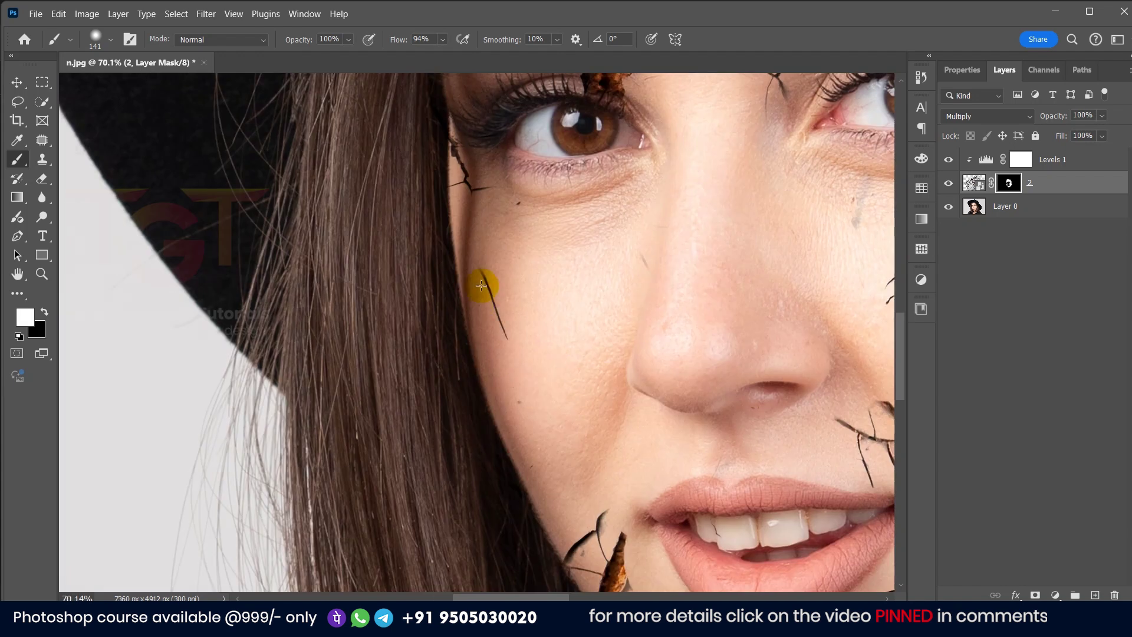
pyautogui.moveTo(682, 236); pyautogui.dragTo(704, 345)
pyautogui.moveTo(720, 200); pyautogui.dragTo(737, 257)
pyautogui.scroll(-3, 730, 277)
pyautogui.moveTo(672, 316); pyautogui.dragTo(675, 341)
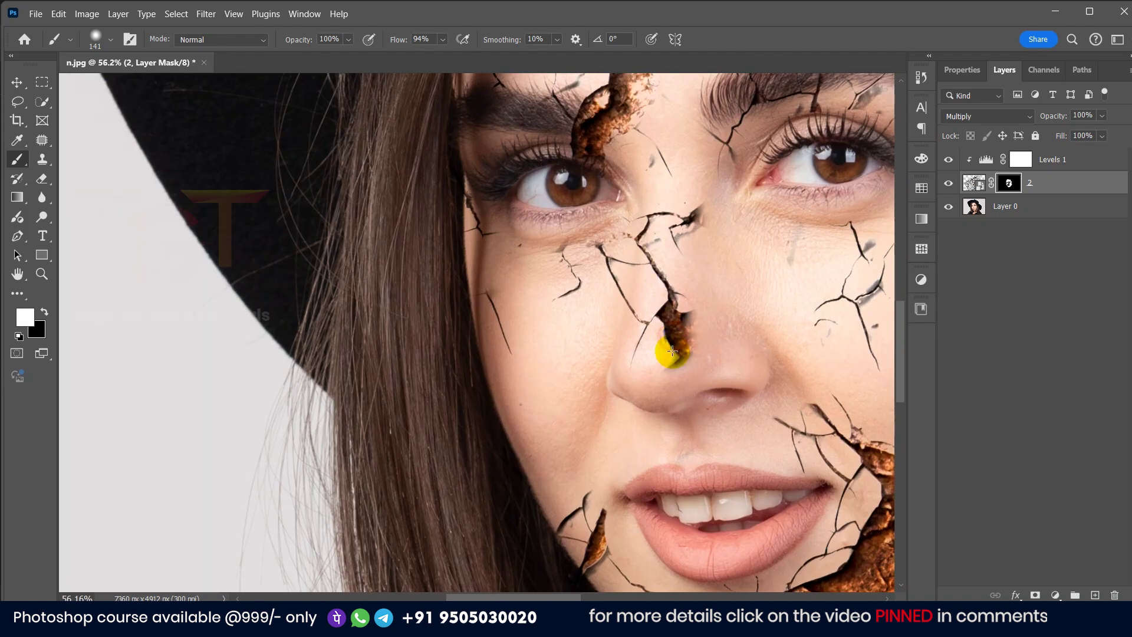
# Refine the texture mask around the cracks on the nose and image-left eye area with small strokes, and undo the last stroke
pyautogui.scroll(4, 674, 341)
pyautogui.moveTo(678, 177); pyautogui.dragTo(717, 126)
pyautogui.scroll(4, 702, 130)
pyautogui.press('x')
pyautogui.press('x')
pyautogui.moveTo(696, 278)
pyautogui.mouseDown()
pyautogui.moveTo(644, 275)
pyautogui.moveTo(677, 330)
pyautogui.moveTo(630, 265)
pyautogui.mouseUp()
pyautogui.press('x')
pyautogui.scroll(-6, 631, 212)
pyautogui.scroll(4, 465, 319)
pyautogui.press('x')
pyautogui.scroll(3, 471, 347)
pyautogui.moveTo(447, 323); pyautogui.dragTo(475, 385)
pyautogui.moveTo(395, 227); pyautogui.dragTo(416, 245)
pyautogui.hotkey('ctrl', 'z')
pyautogui.scroll(-3, 530, 345)
pyautogui.scroll(-5, 448, 385)
pyautogui.scroll(6, 514, 189)
pyautogui.scroll(-9, 519, 189)
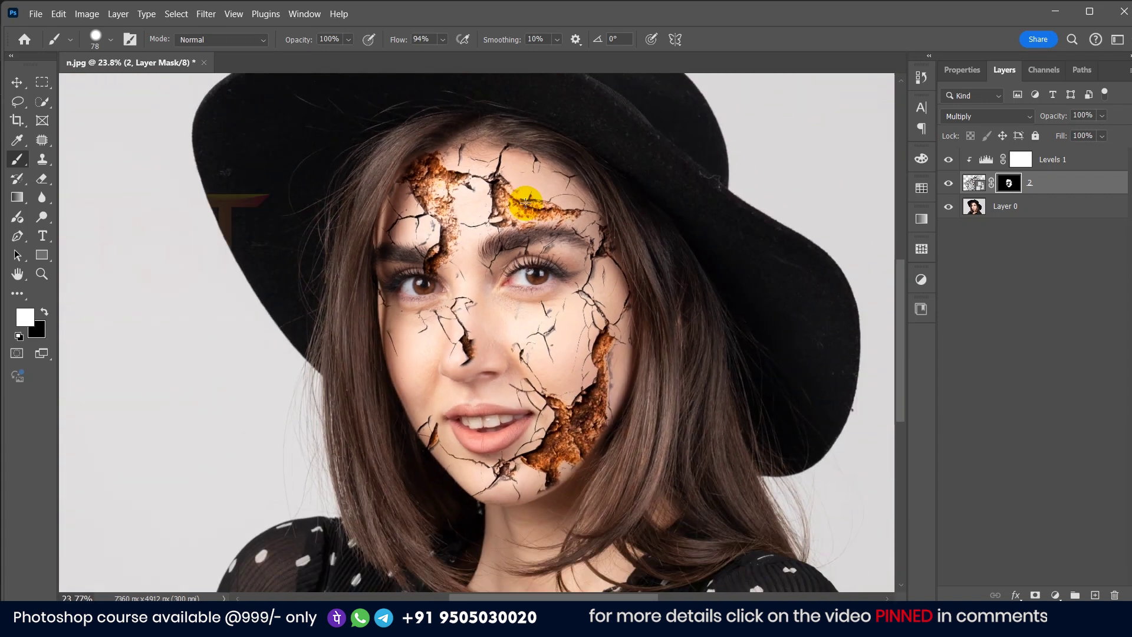
# Toggle the visibility of Layer 0 to check it, and add a Curves adjustment layer directly above it
pyautogui.press('v')
pyautogui.scroll(-1, 790, 238)
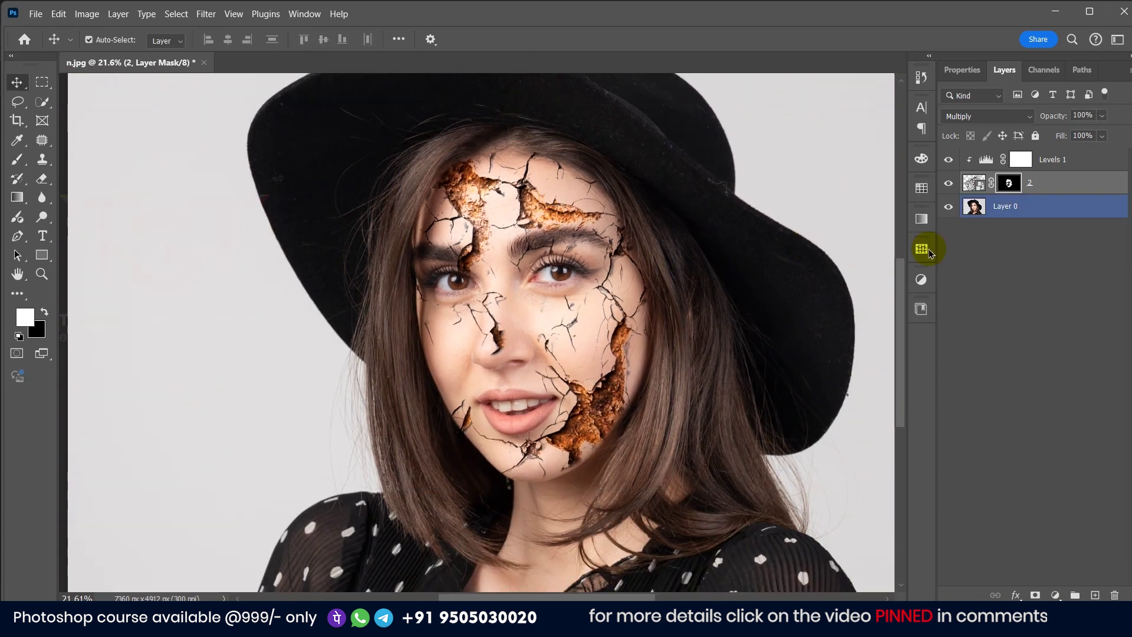
pyautogui.click(1031, 208)
pyautogui.click(948, 206)
pyautogui.click(947, 207)
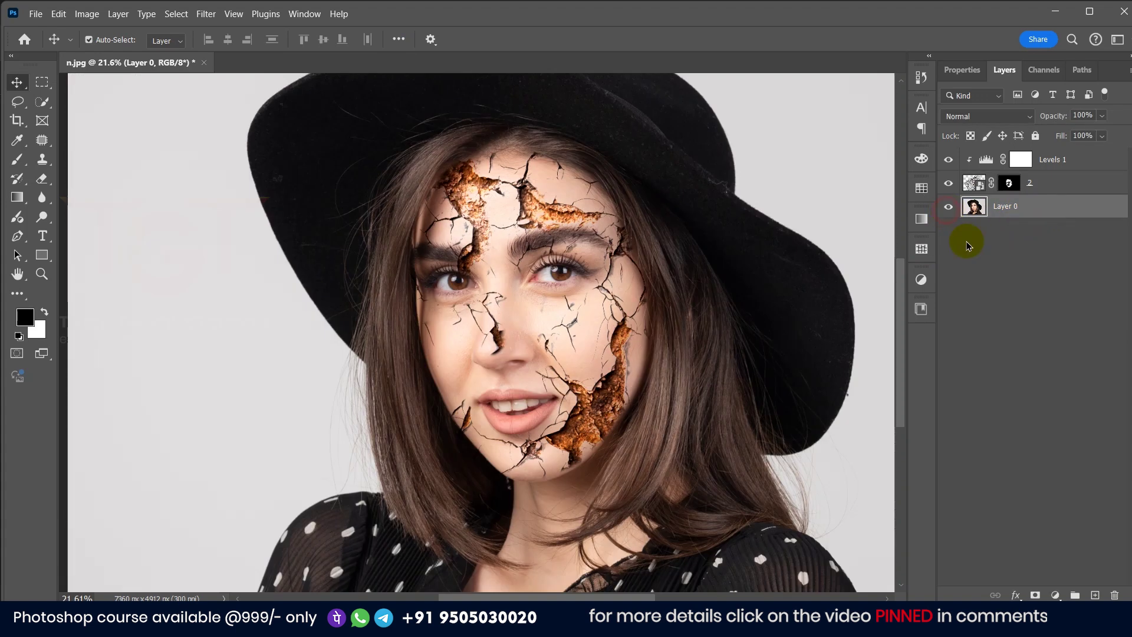
pyautogui.click(1055, 595)
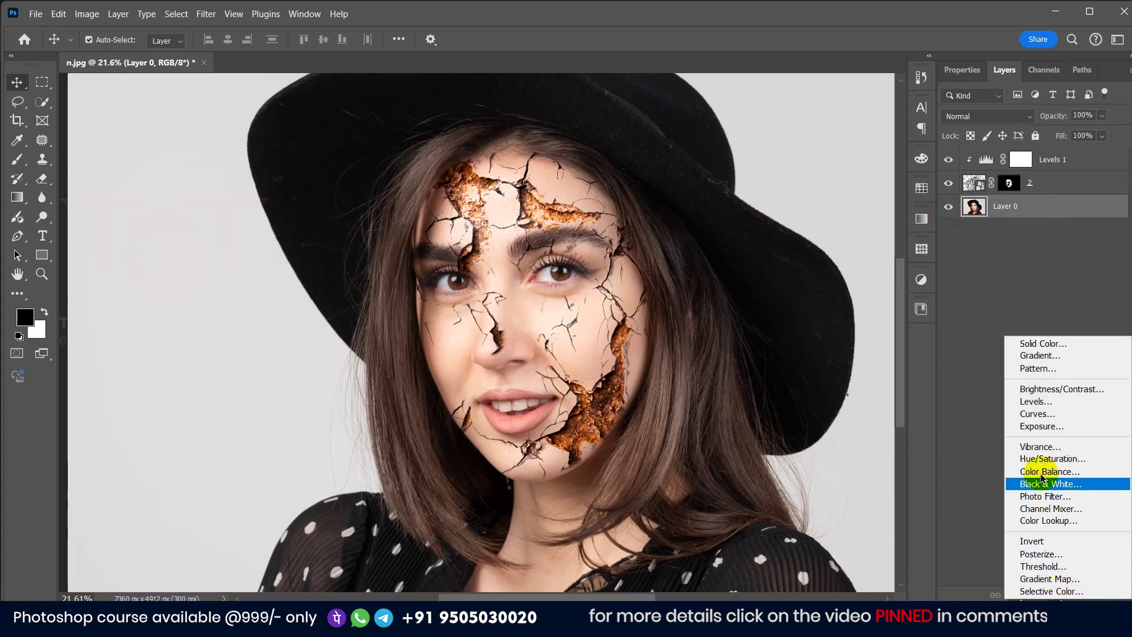
pyautogui.click(1037, 414)
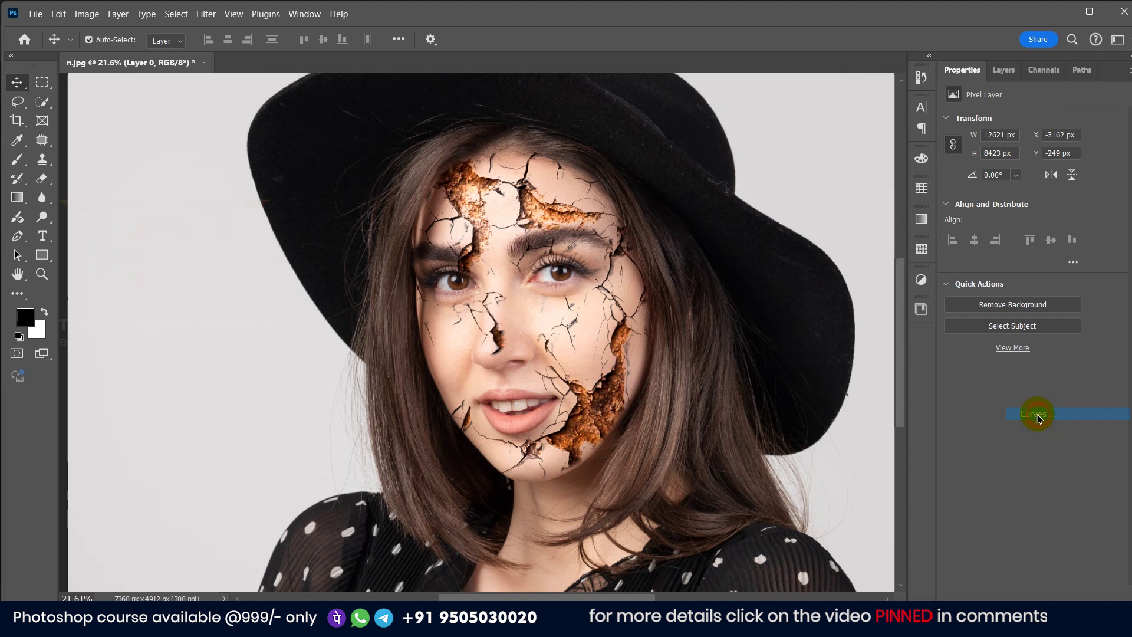
pyautogui.click(1005, 77)
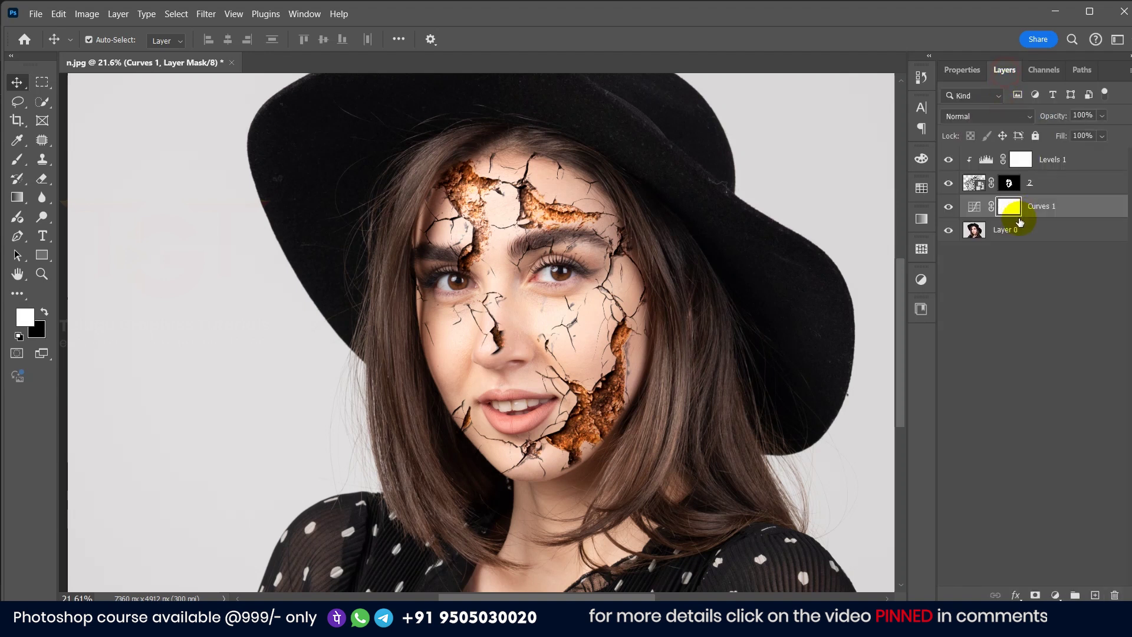
# Pull the midtones of the Curves 1 adjustment down and fine-tune its highlights to darken the portrait and deepen its contrast
pyautogui.doubleClick(978, 208)
pyautogui.moveTo(1051, 220); pyautogui.dragTo(1017, 265)
pyautogui.moveTo(1081, 198); pyautogui.dragTo(1085, 193)
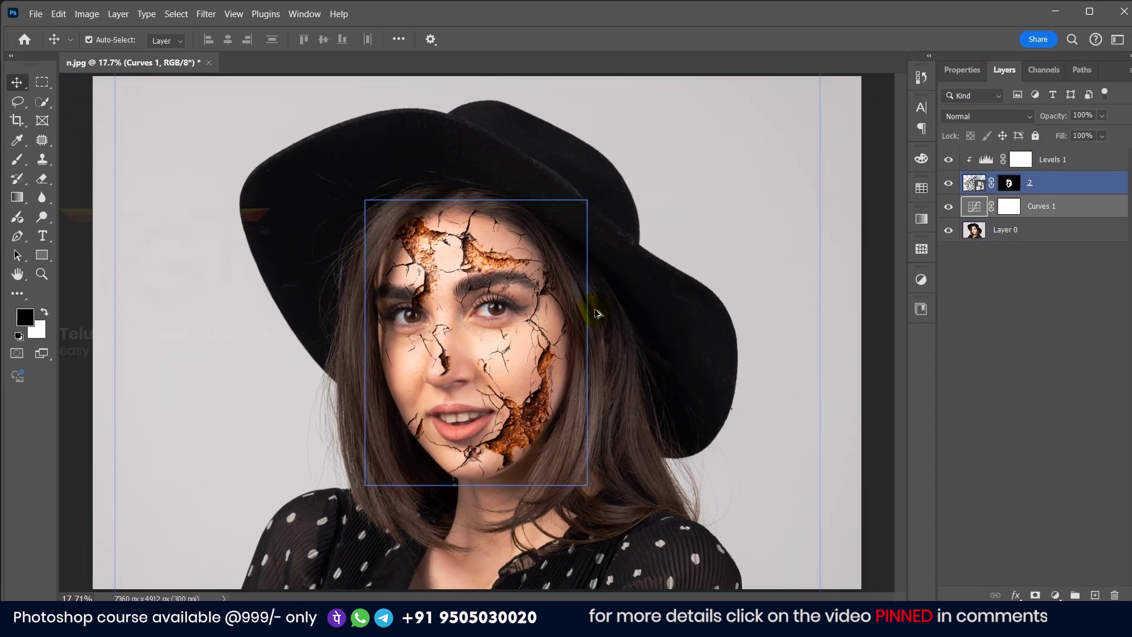
pyautogui.click(659, 264)
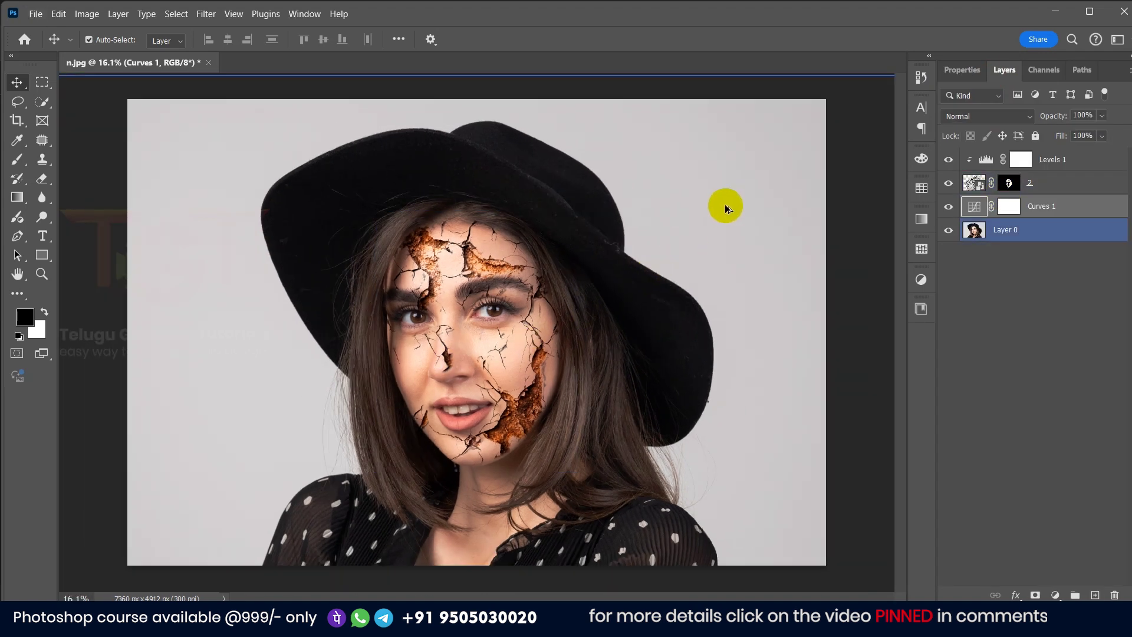